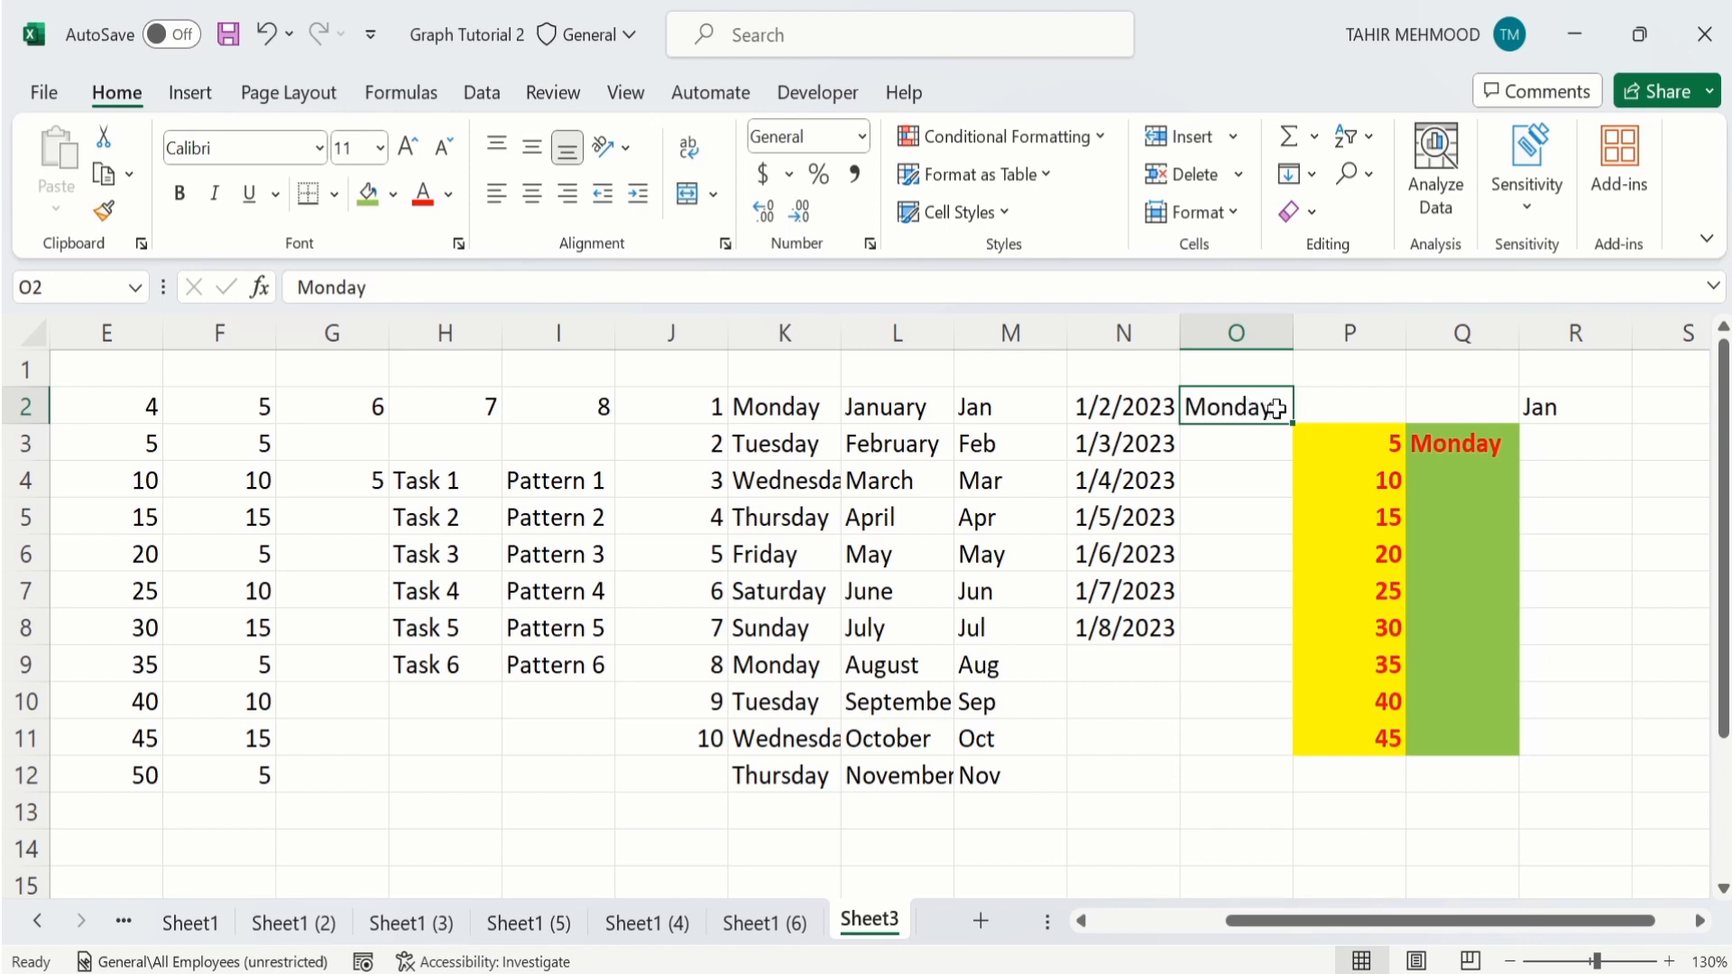
Step: Fill the weekday series from Monday in O2 down to O7
drag(1293, 427, 1269, 623)
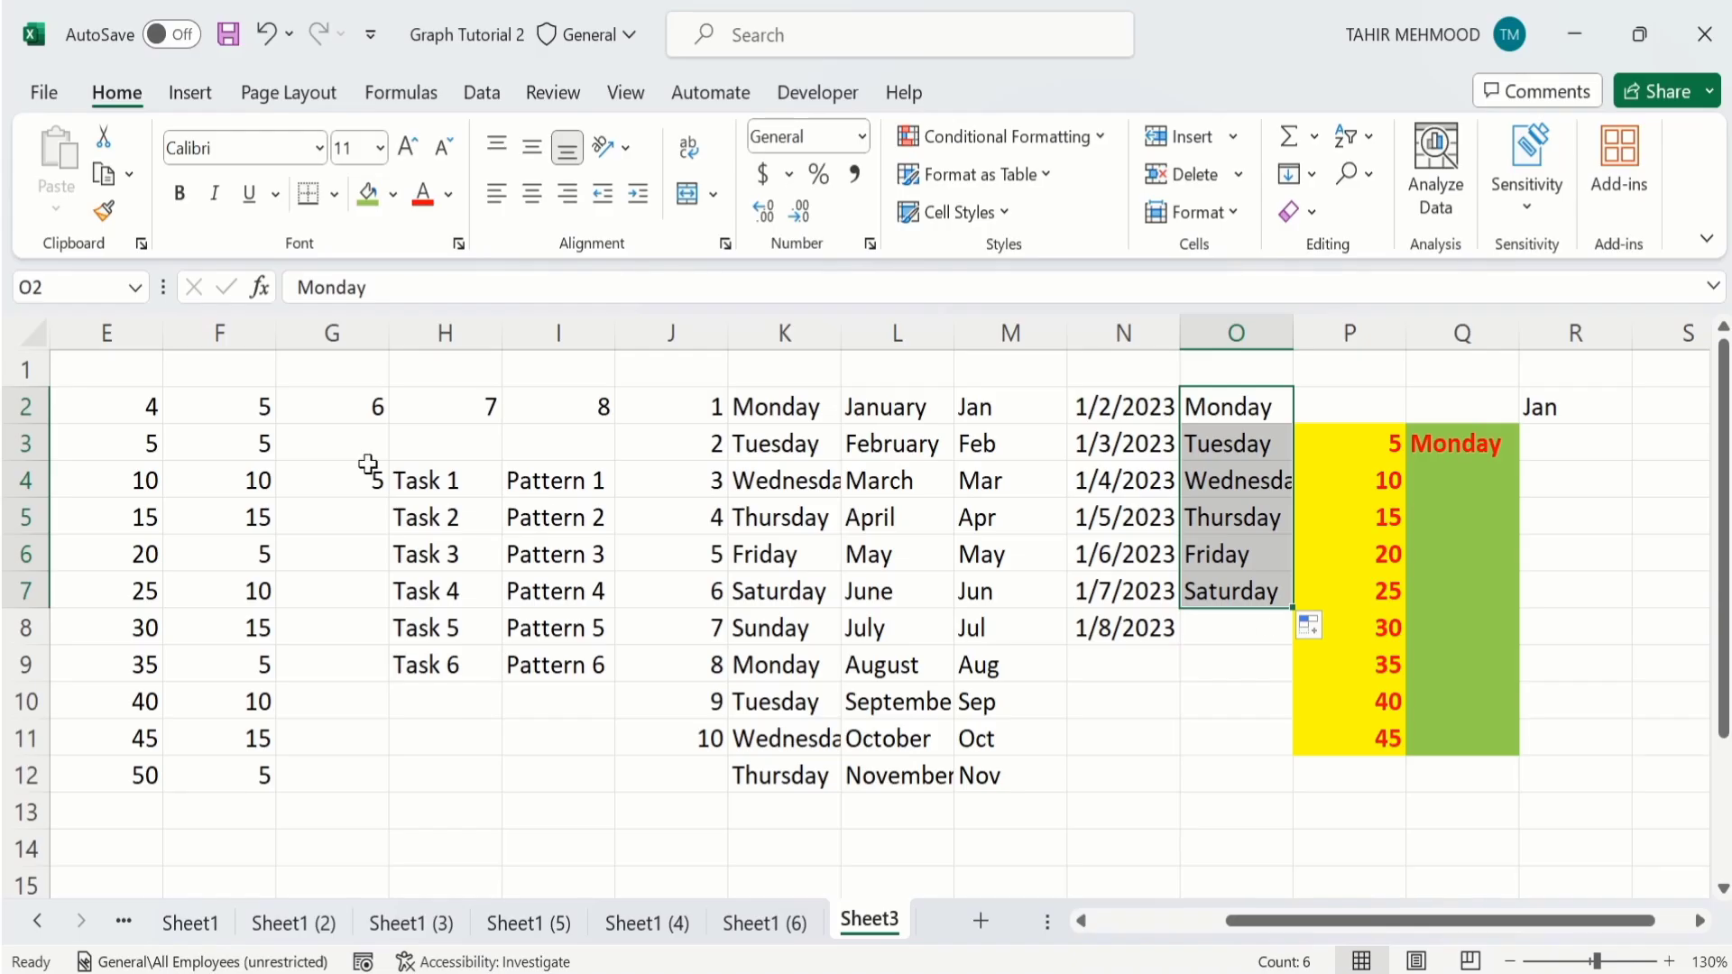
Step: Open the custom lists editor from the General section of the advanced Excel options
click(45, 94)
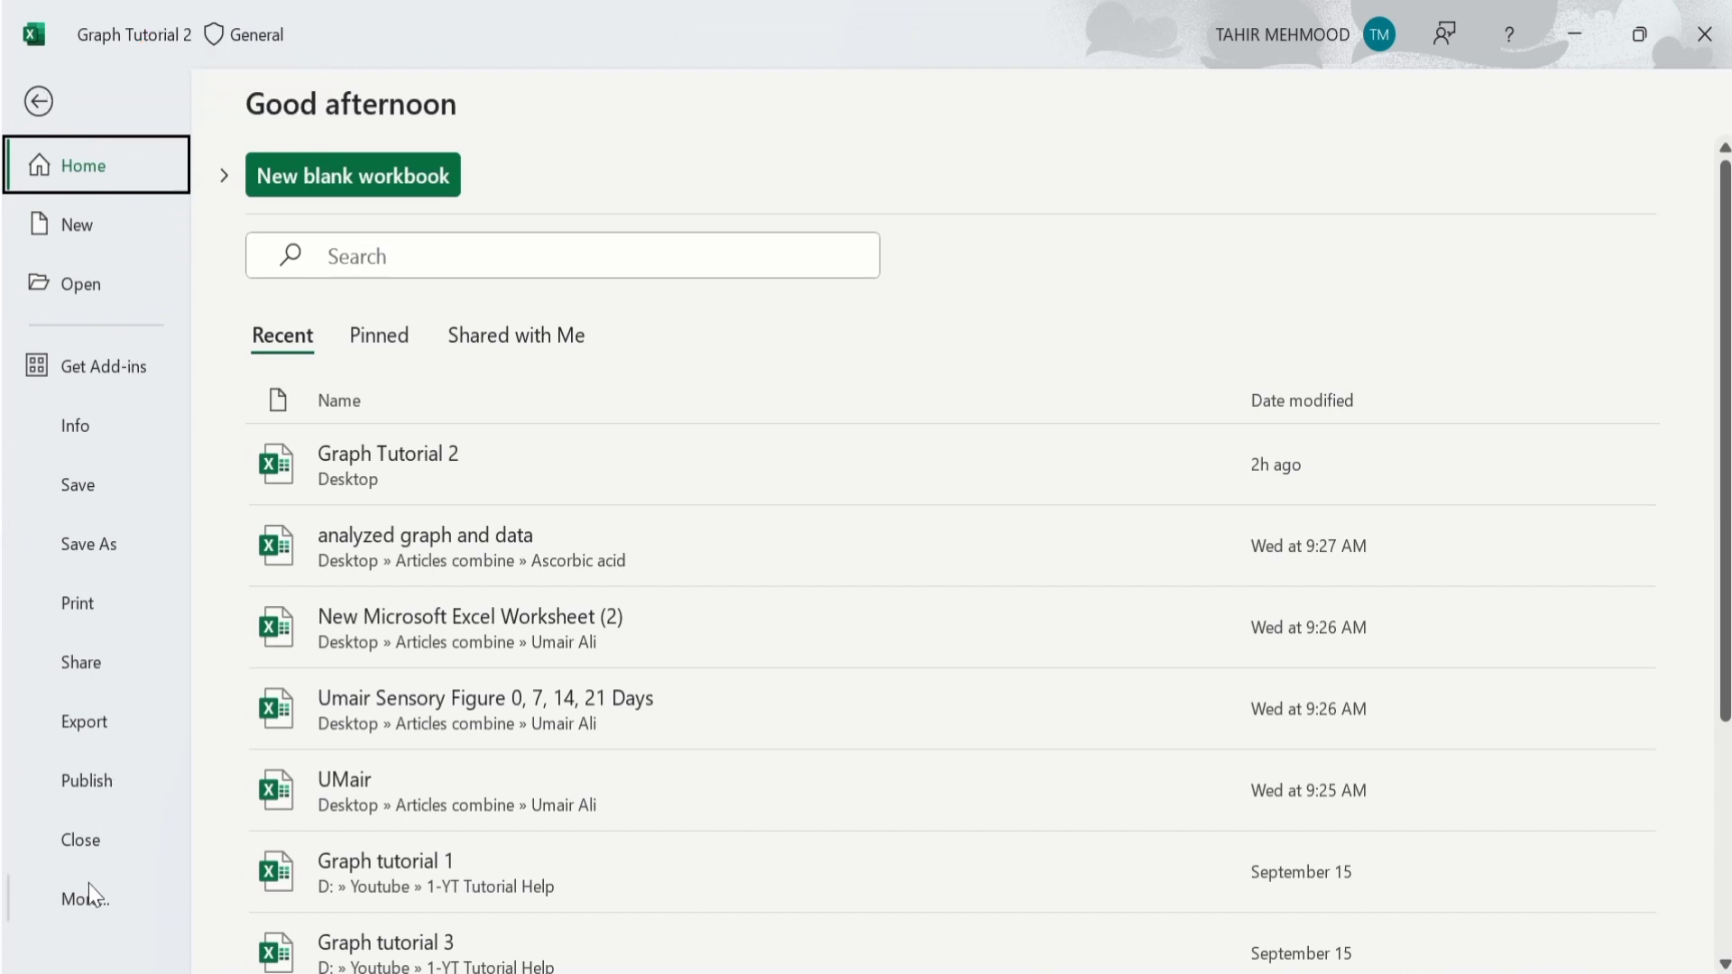
click(89, 906)
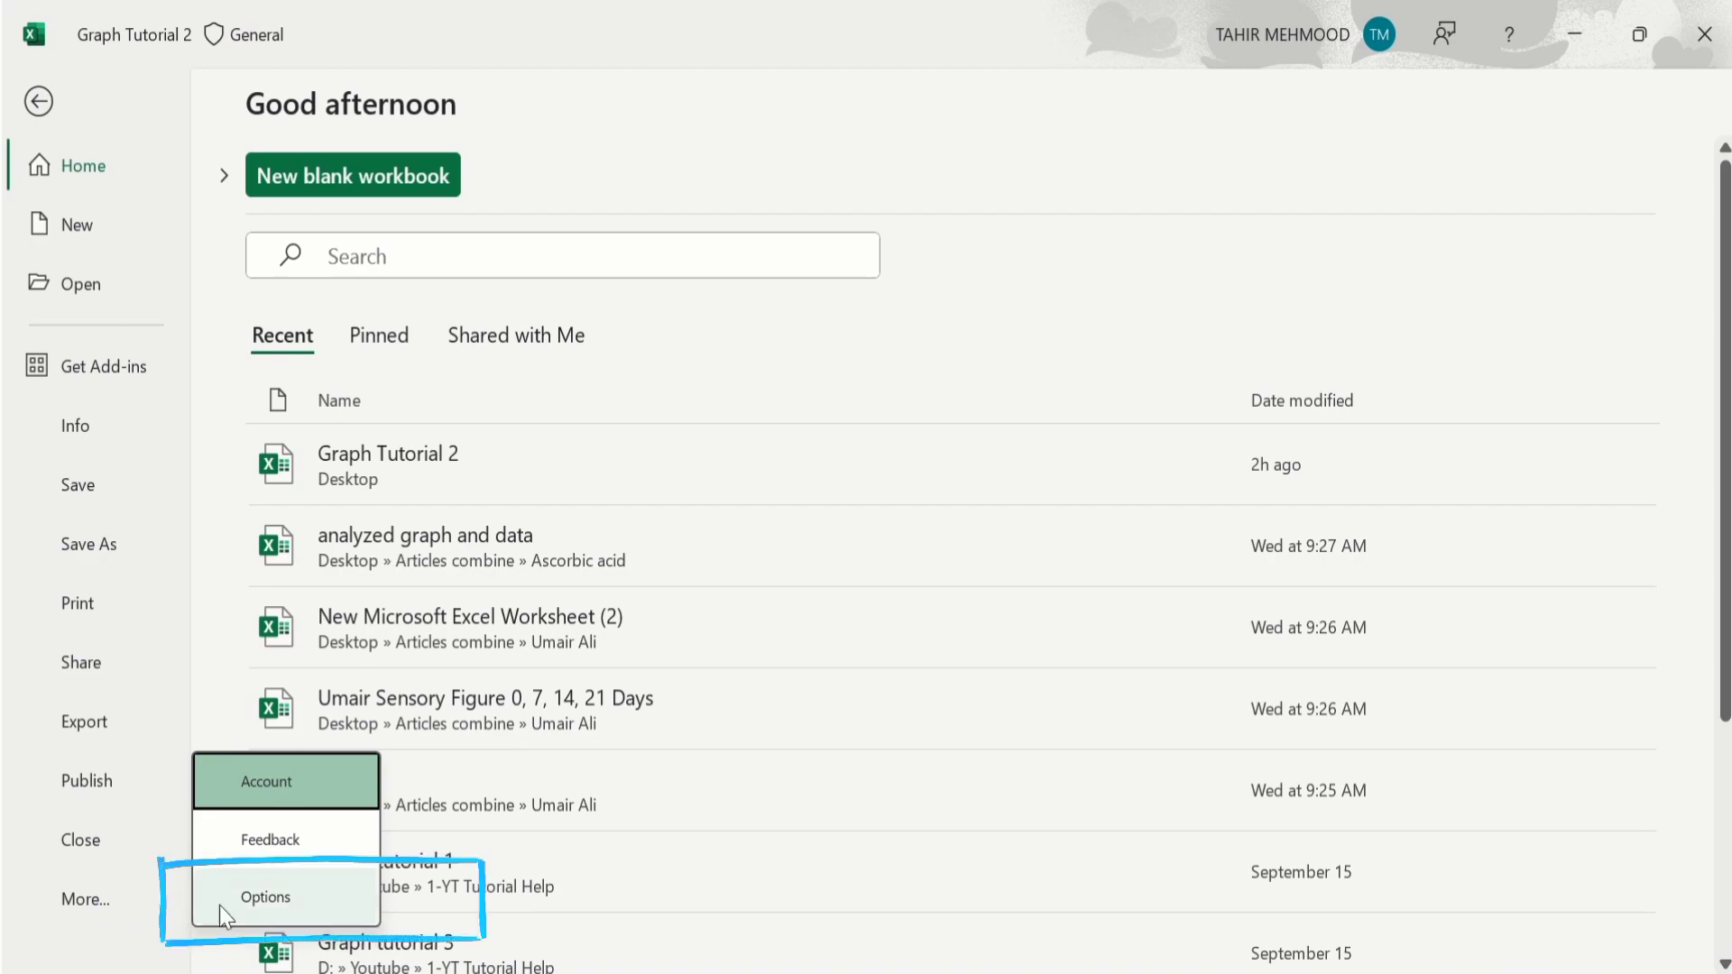
click(261, 897)
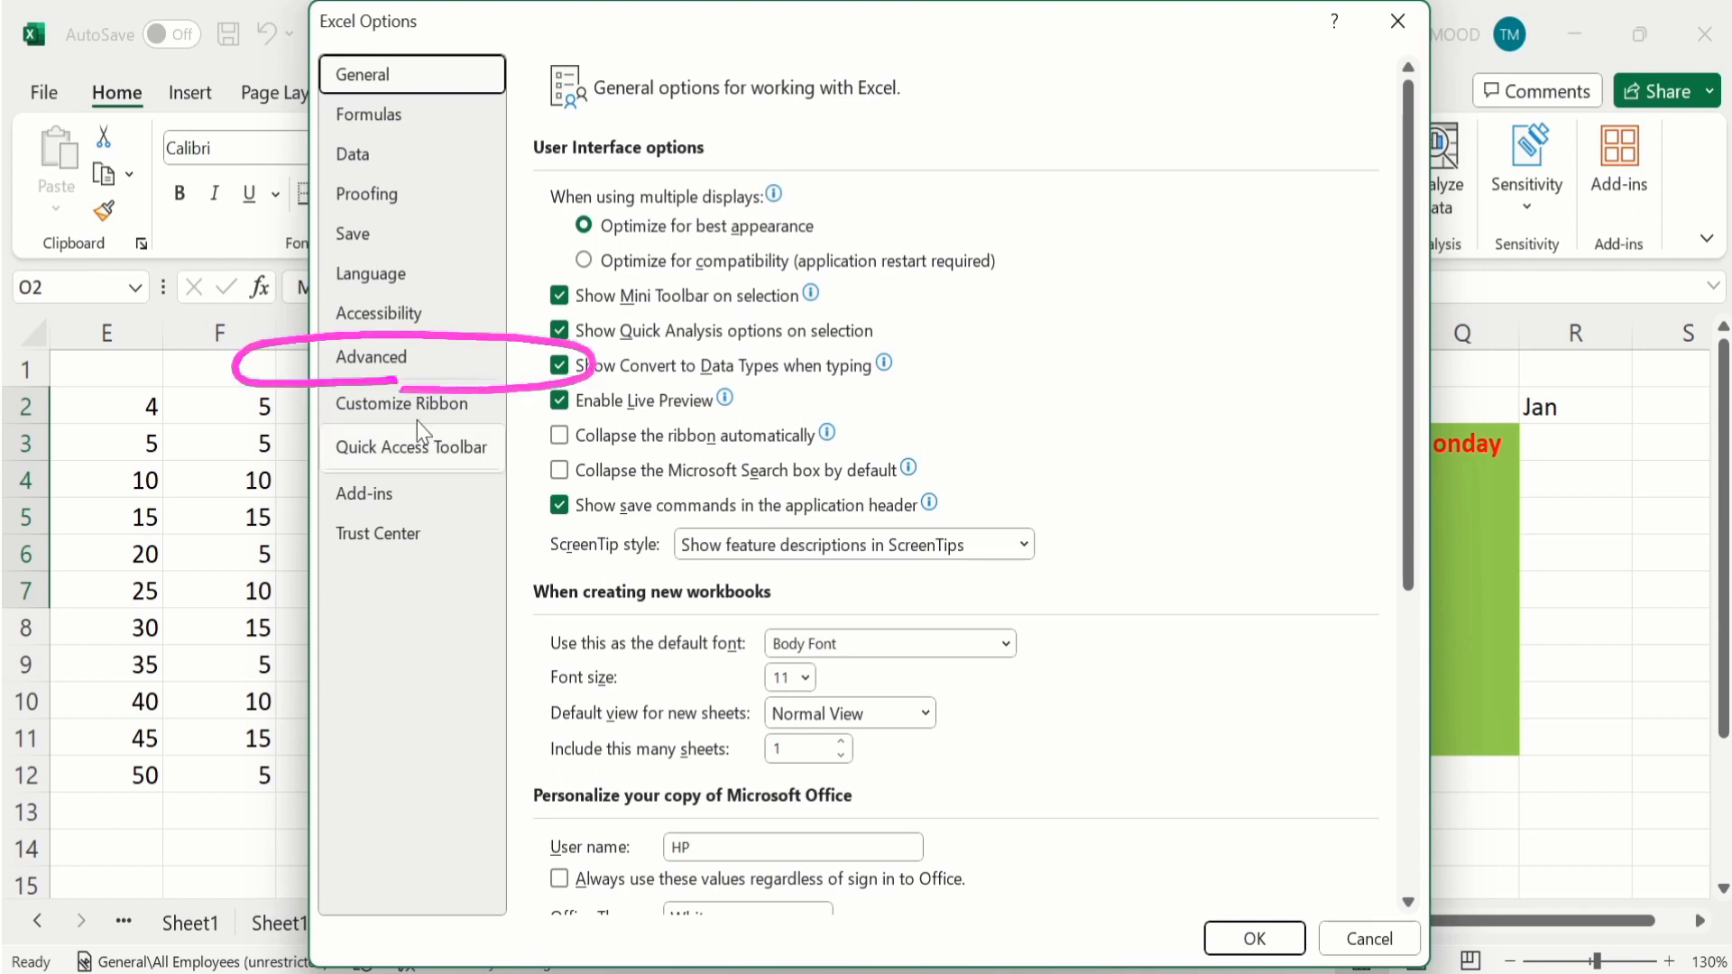
click(397, 366)
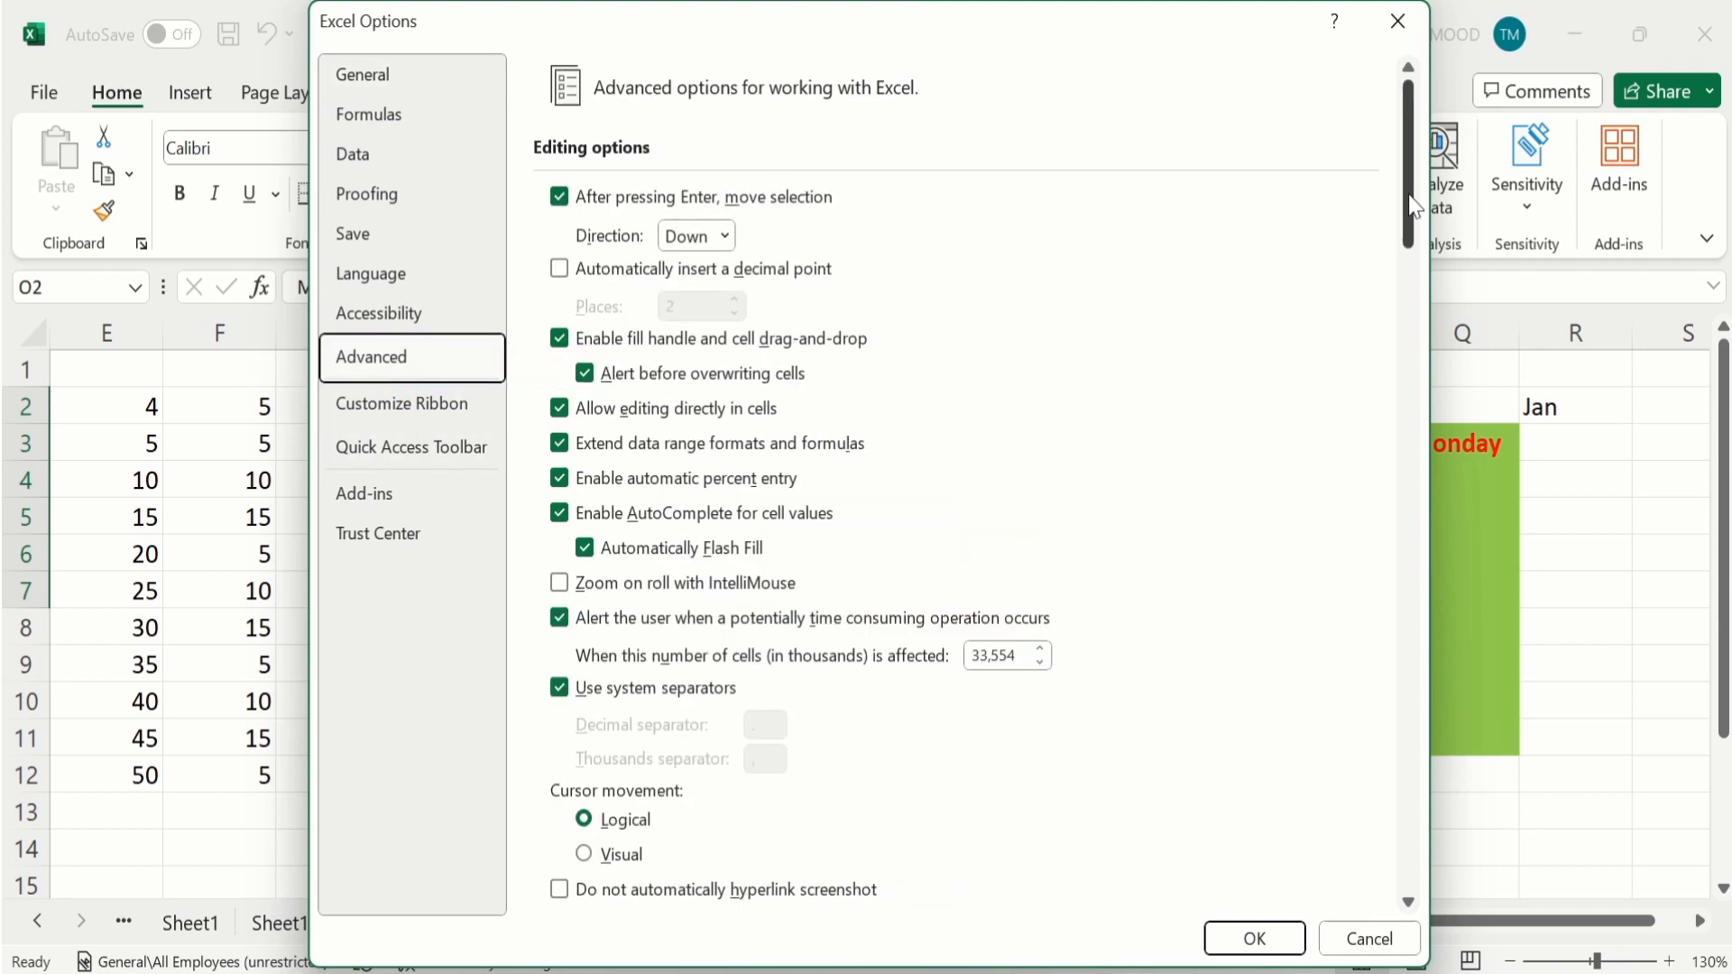
drag(1417, 207, 1405, 862)
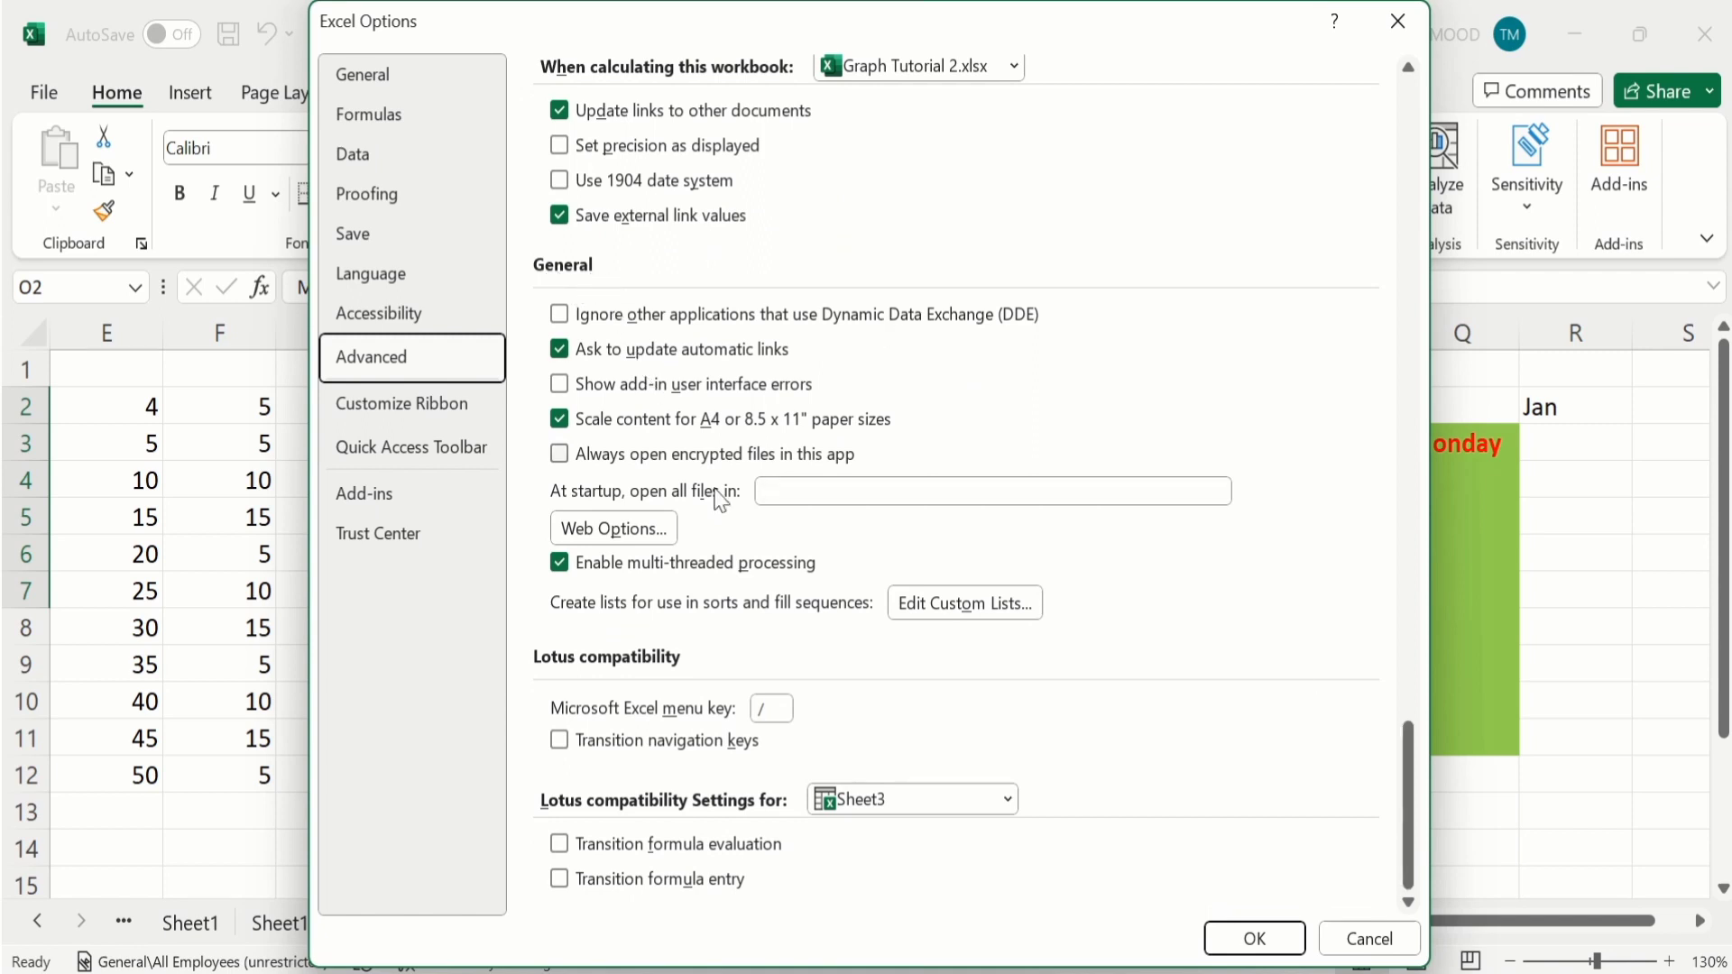
click(937, 609)
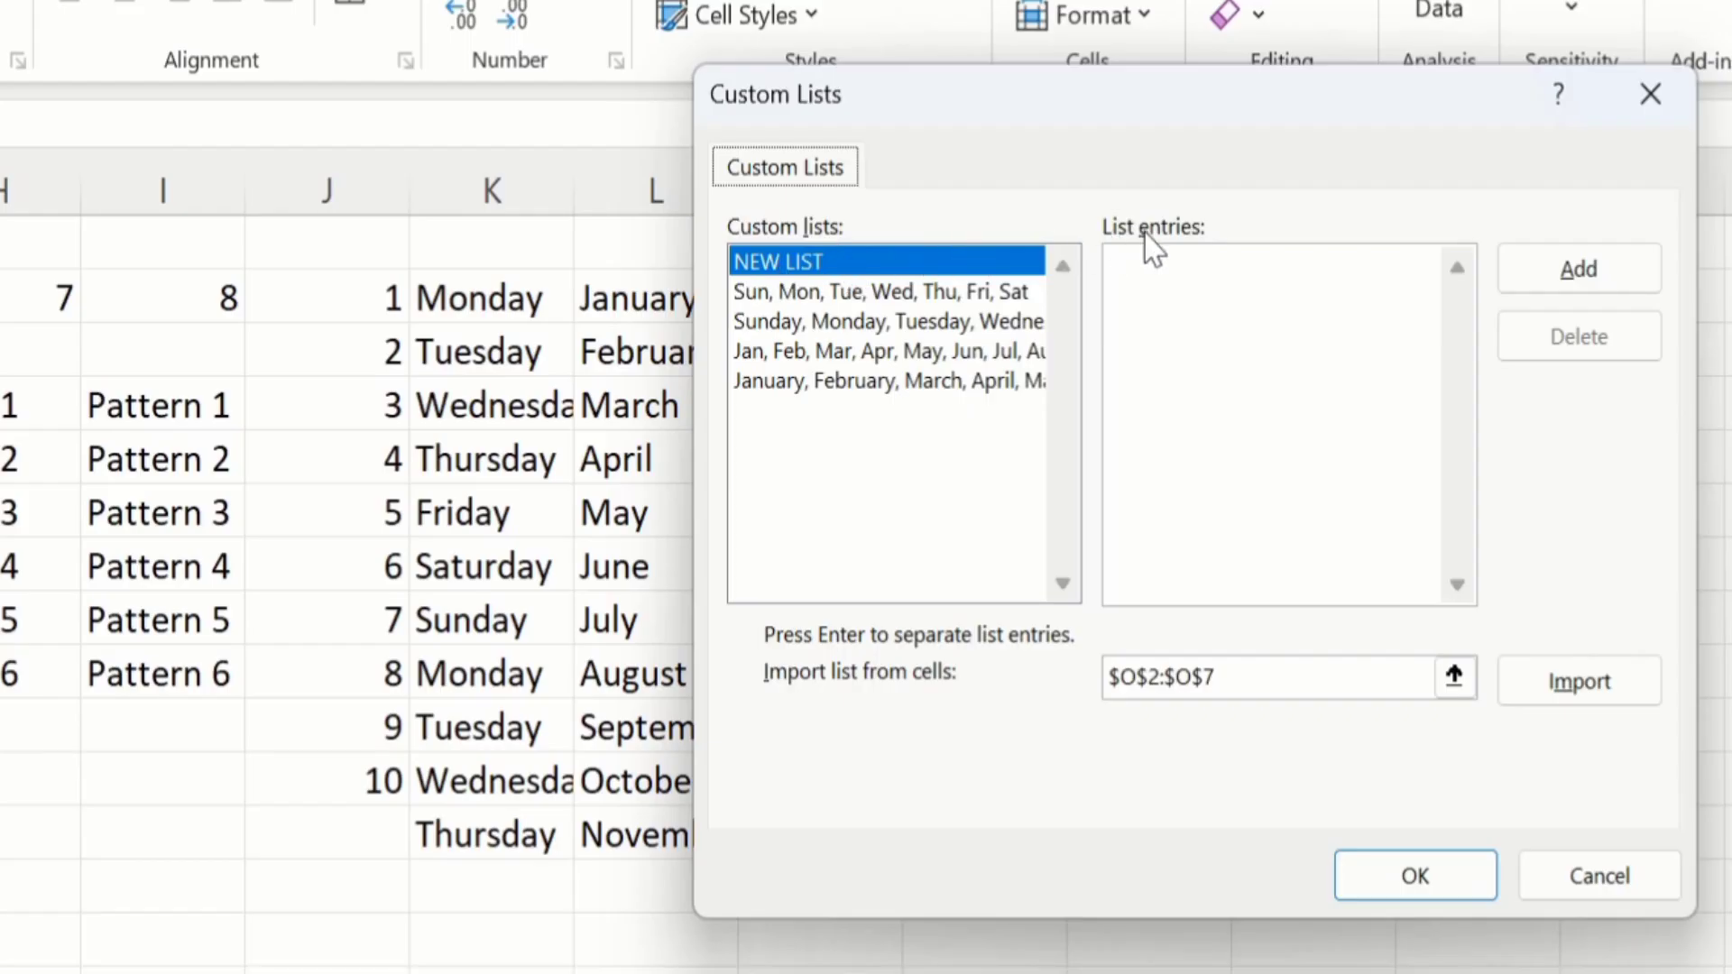
Step: Create a new custom list with five first names, one entry per line, and accept the options
click(1142, 283)
text(Ali)
key(Return)
text(Umair )
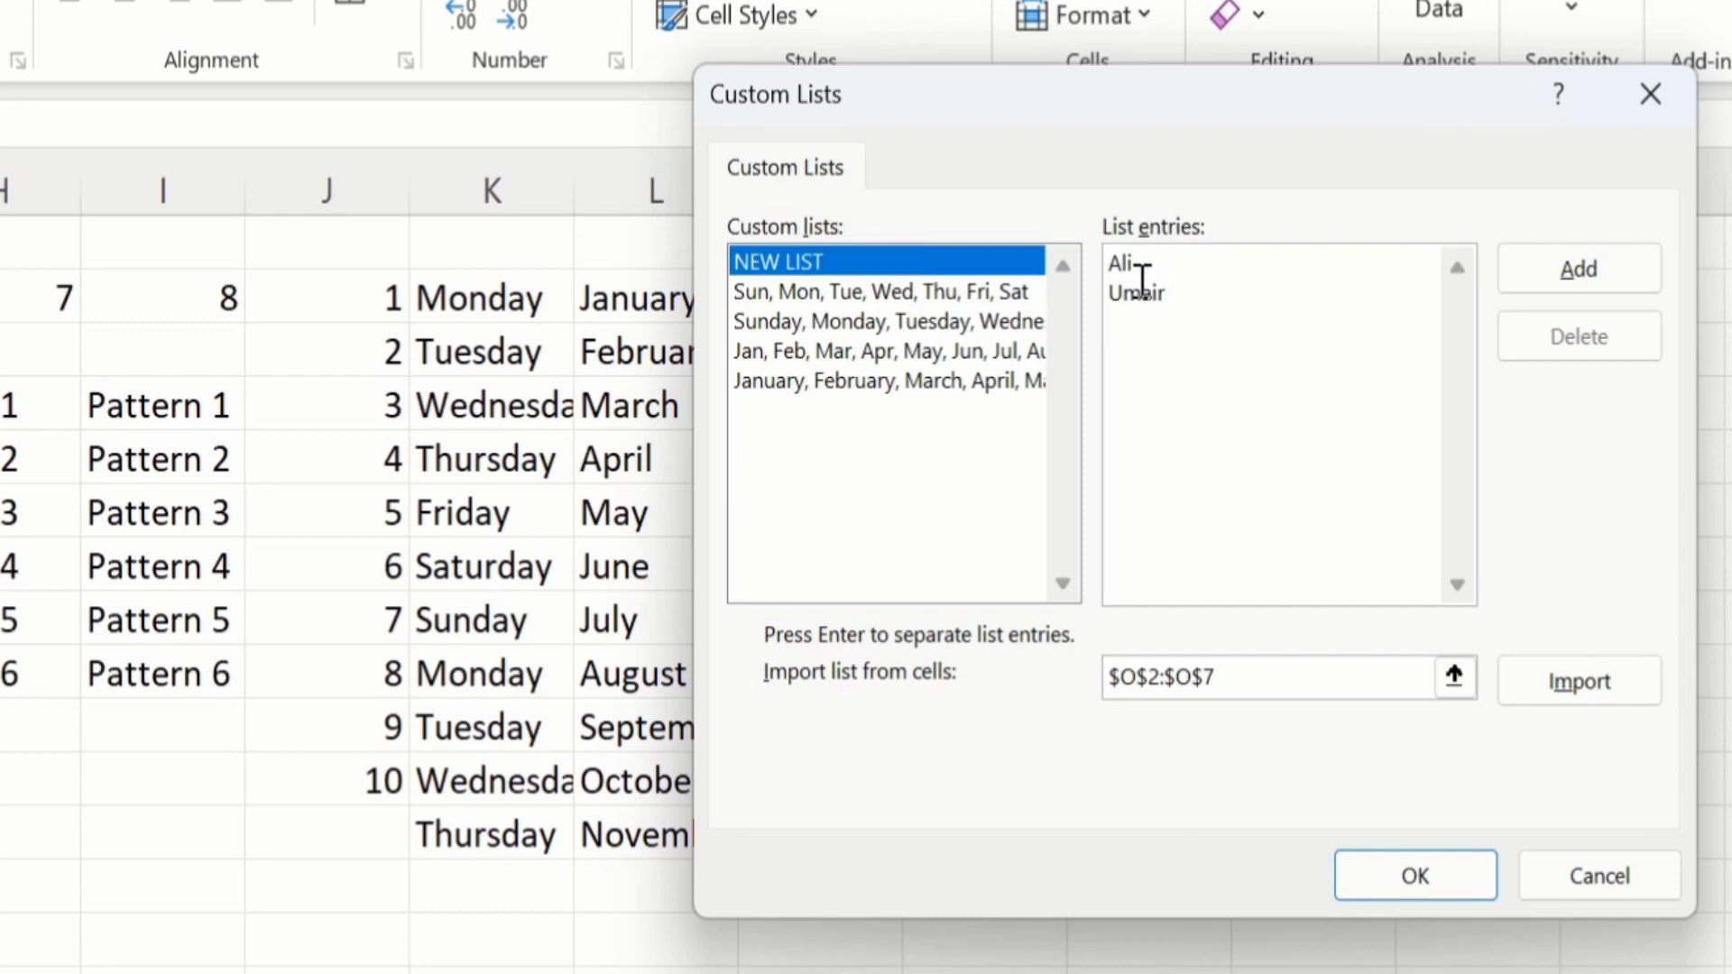
text(Waseem)
key(Return)
text(Talha)
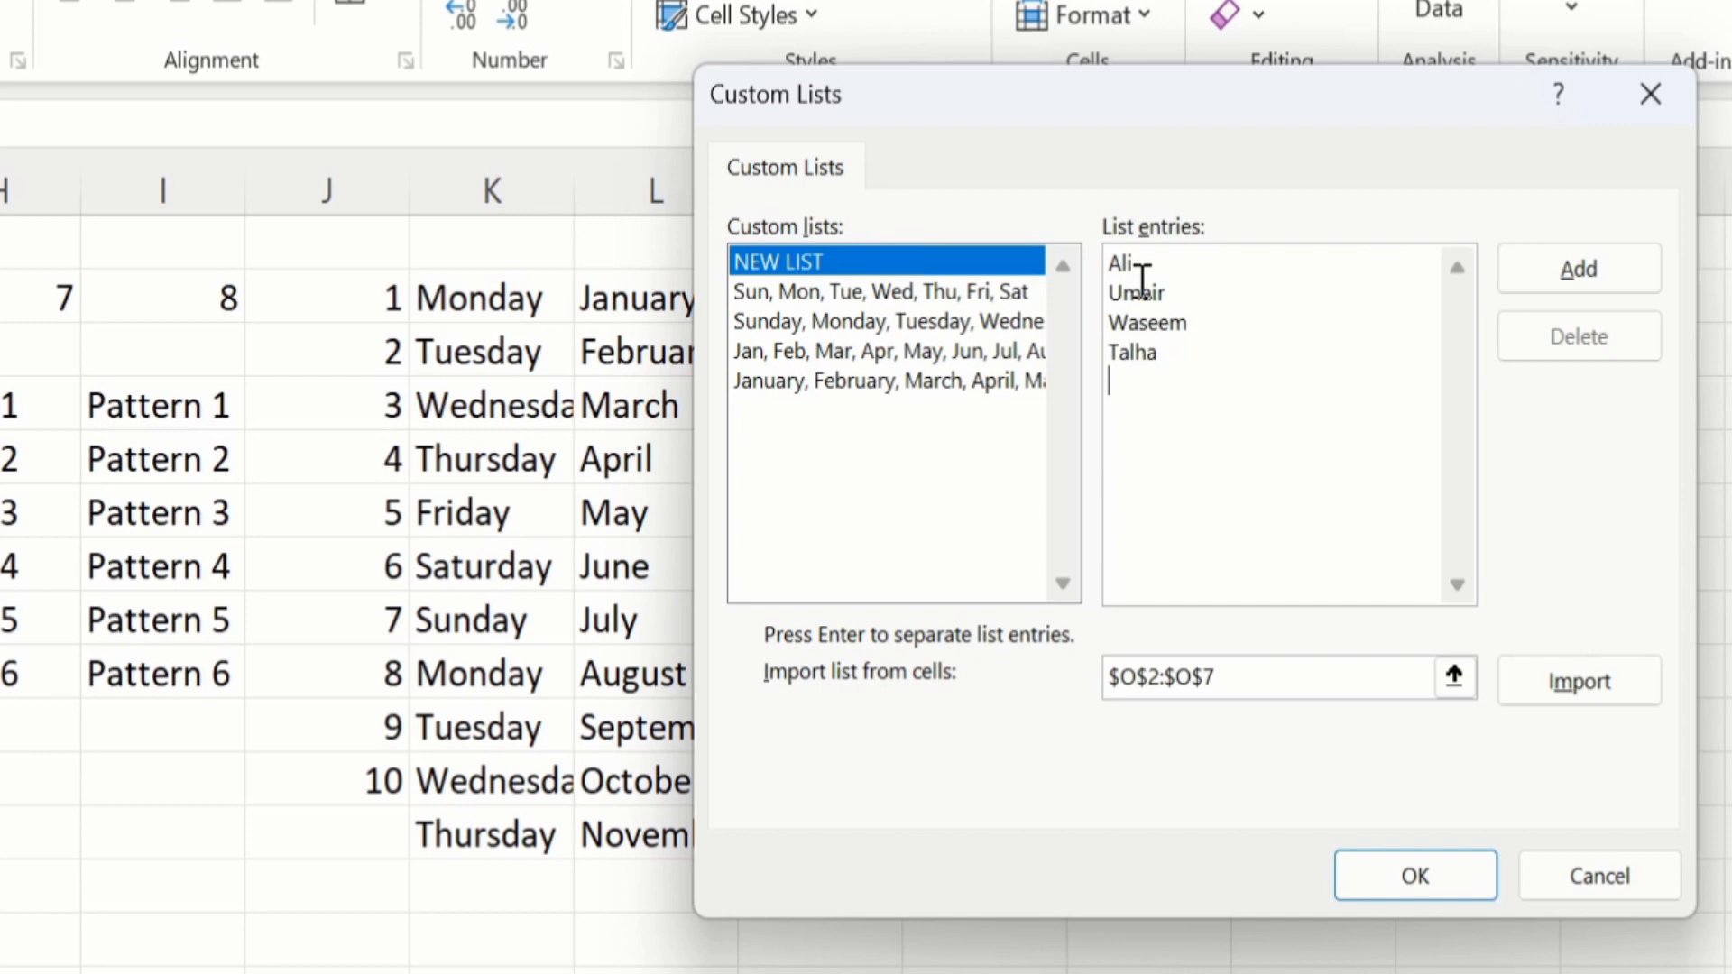
text(Faiz)
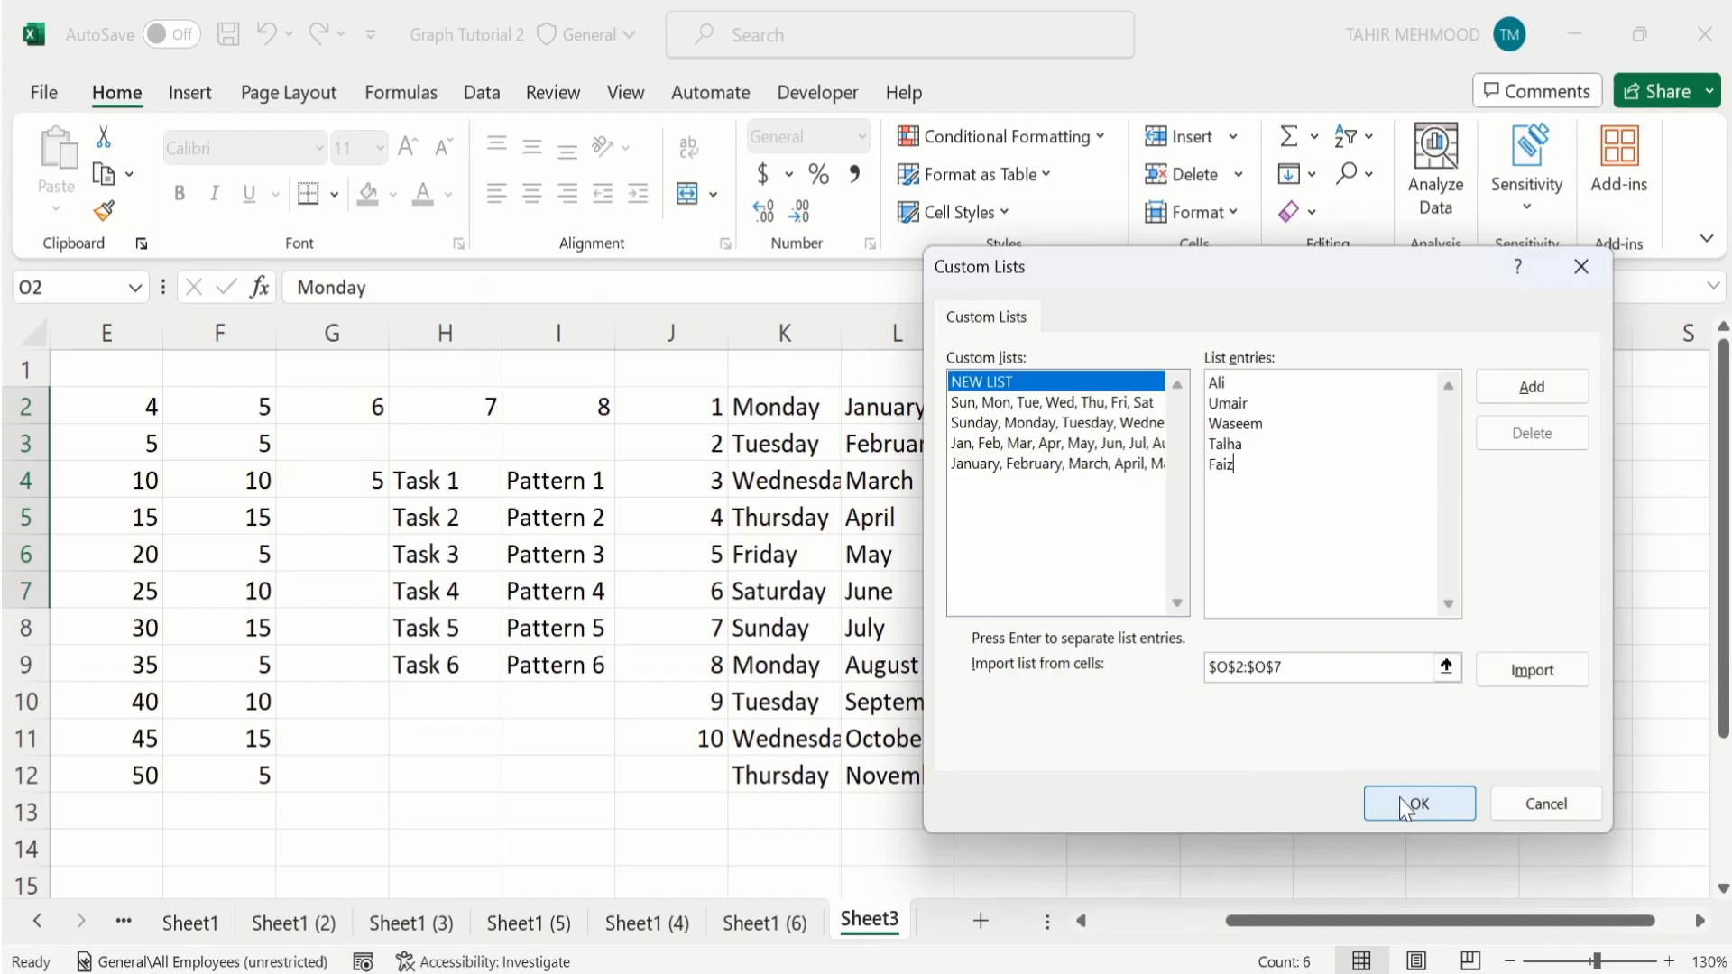
click(1405, 804)
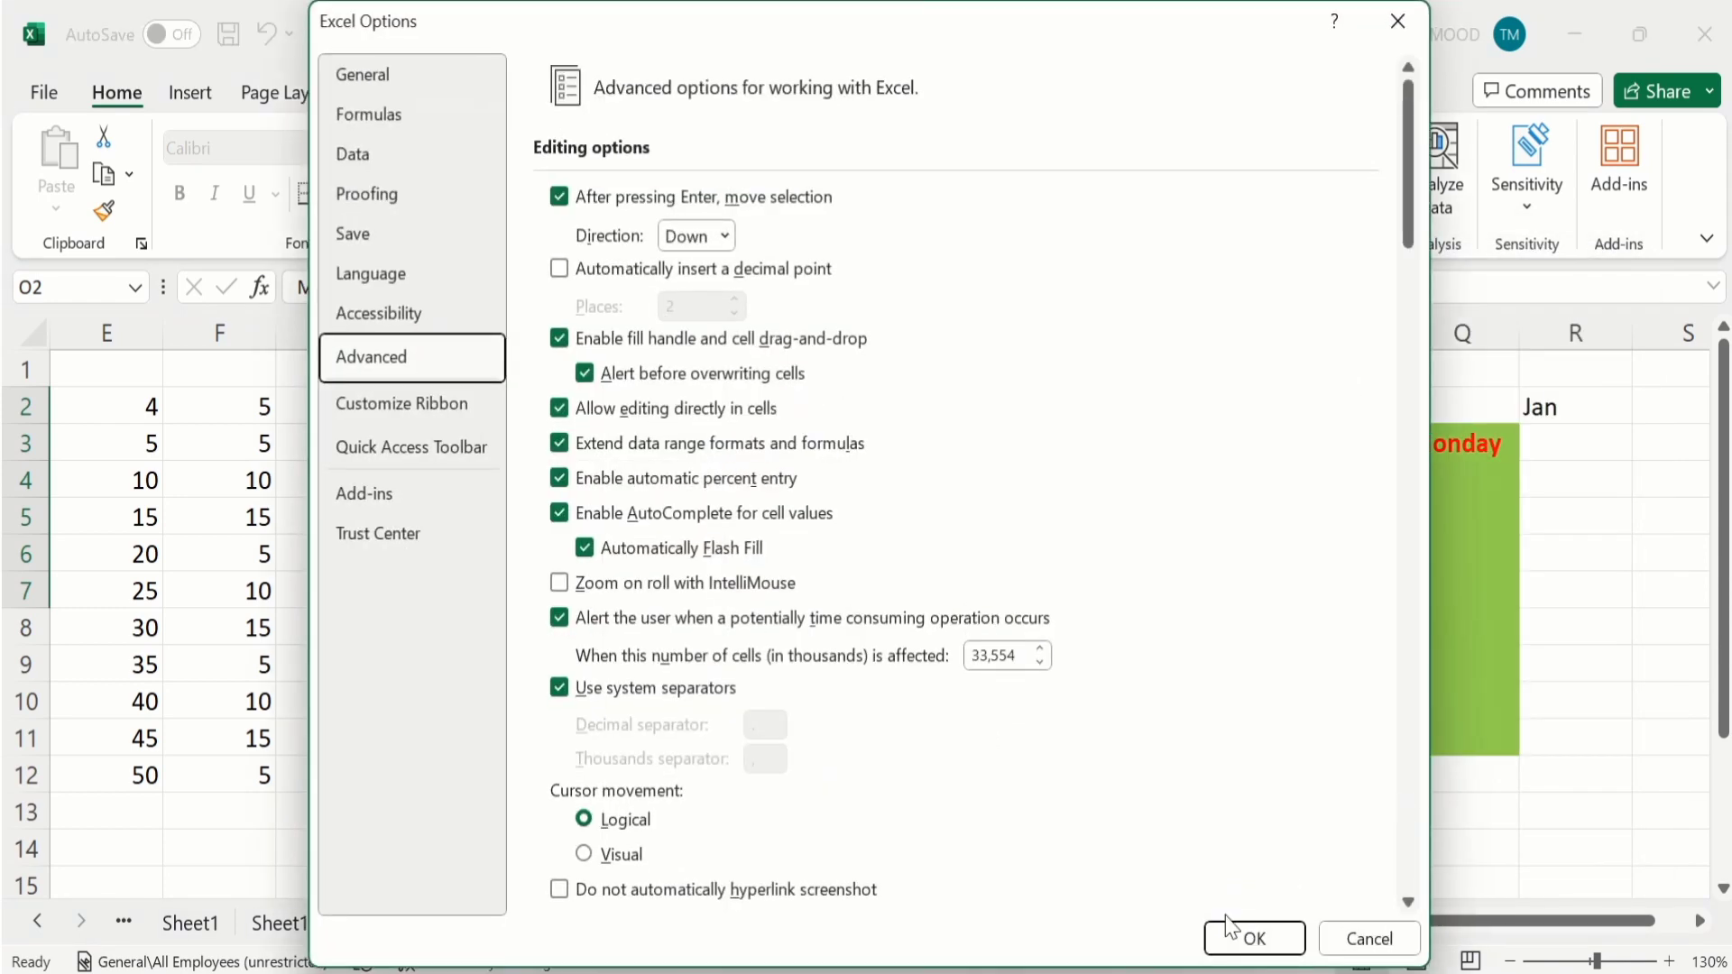
click(1250, 936)
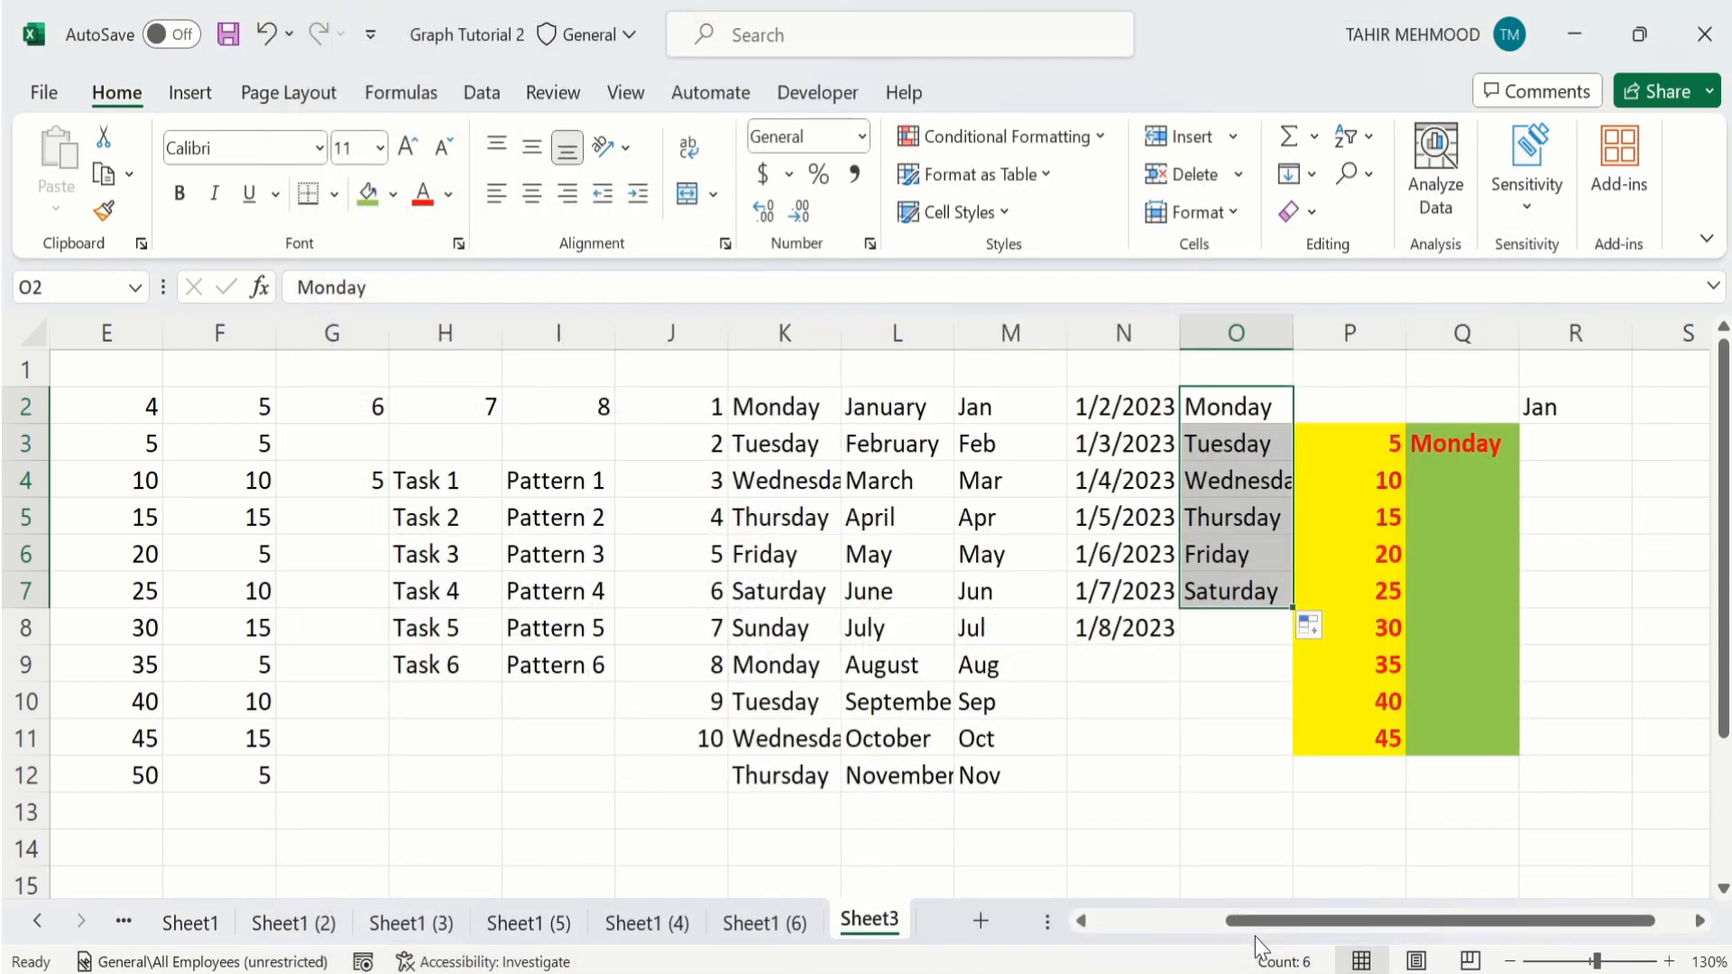
Step: Enter the custom list's first name in R4 and fill the series down to R9
click(1574, 487)
text(A)
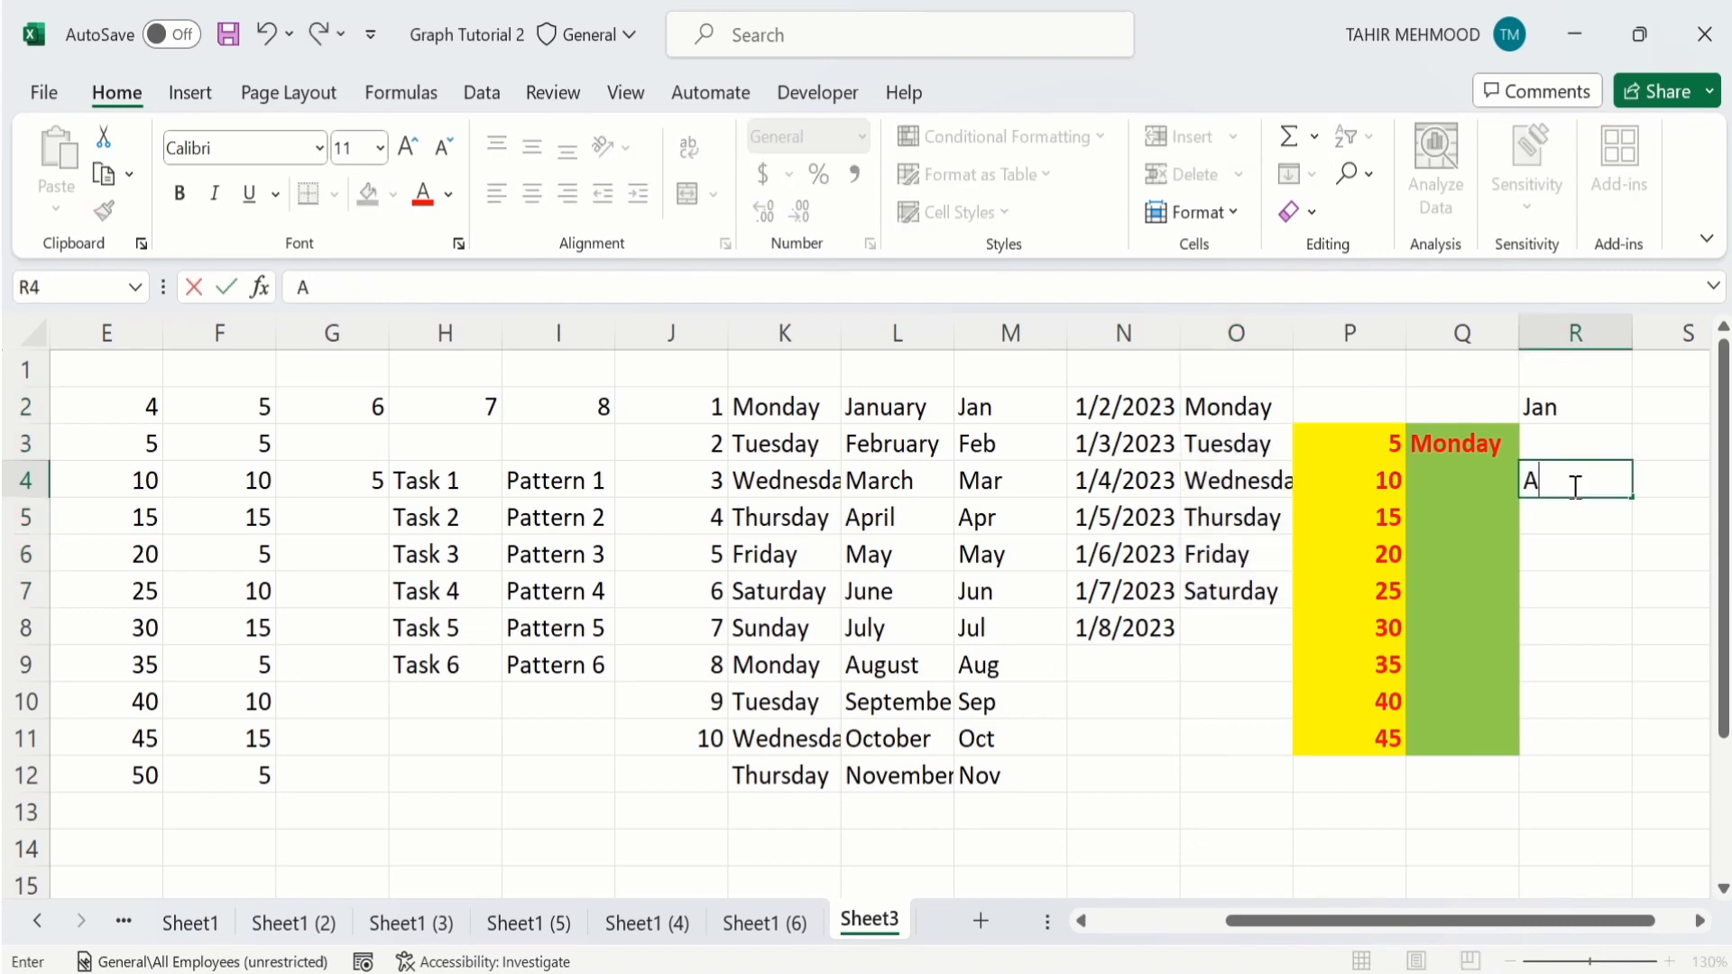
text(li)
key(Return)
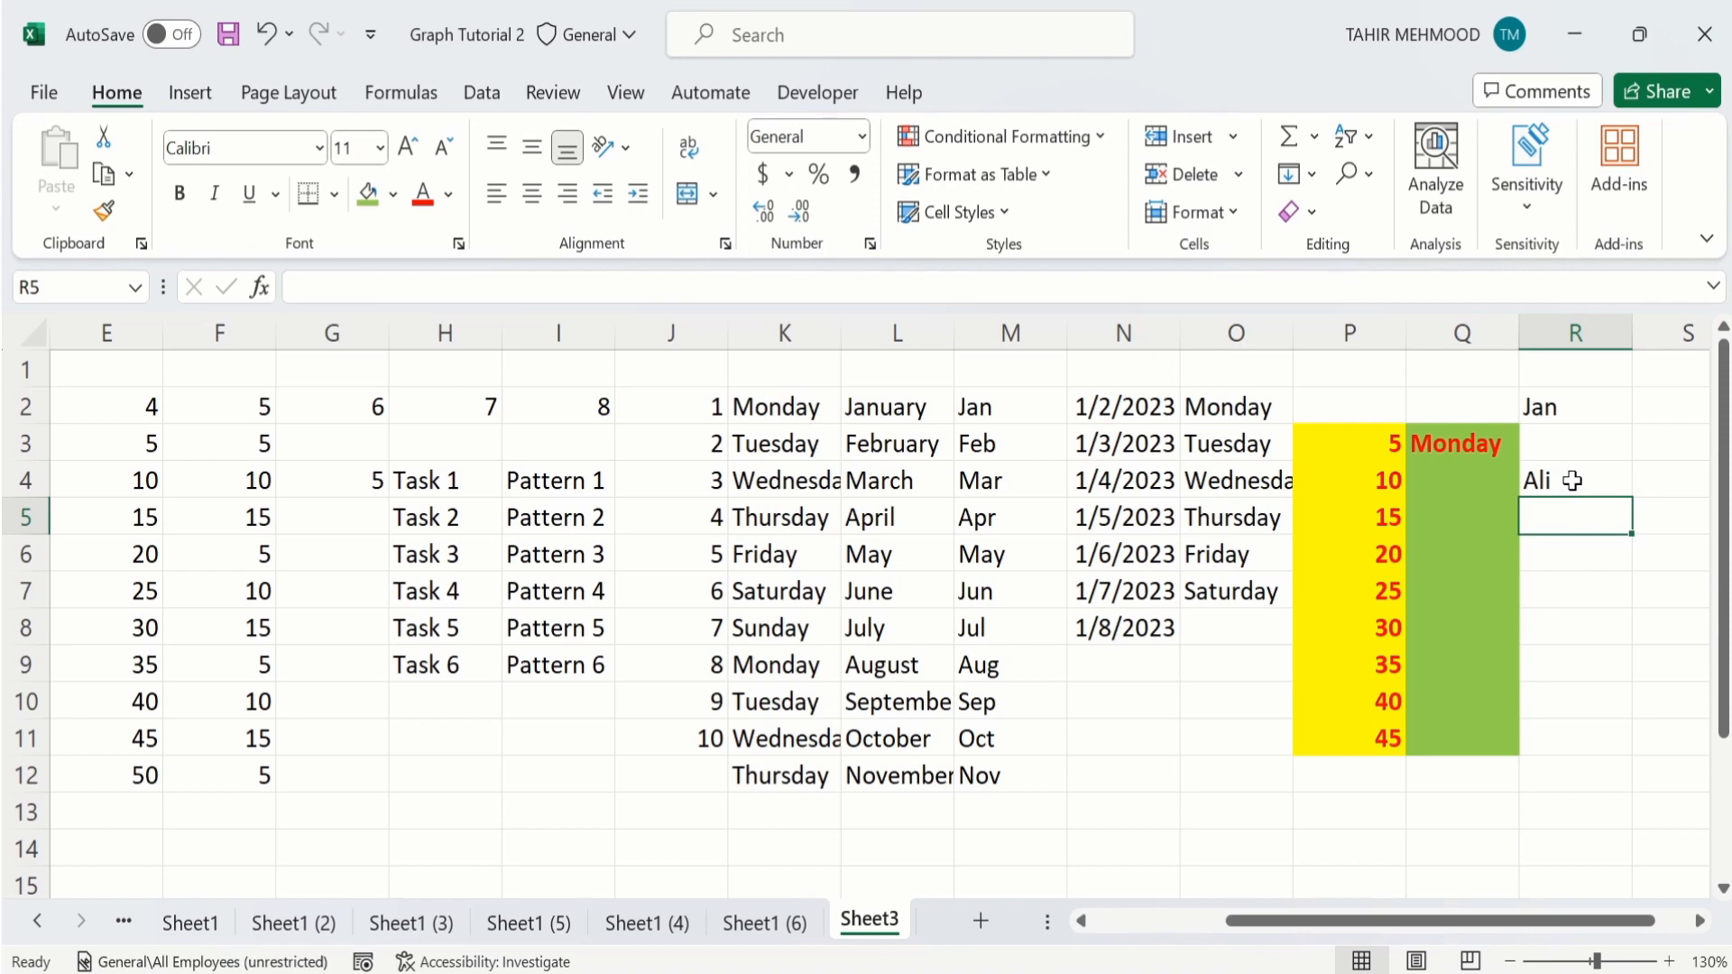
click(1573, 478)
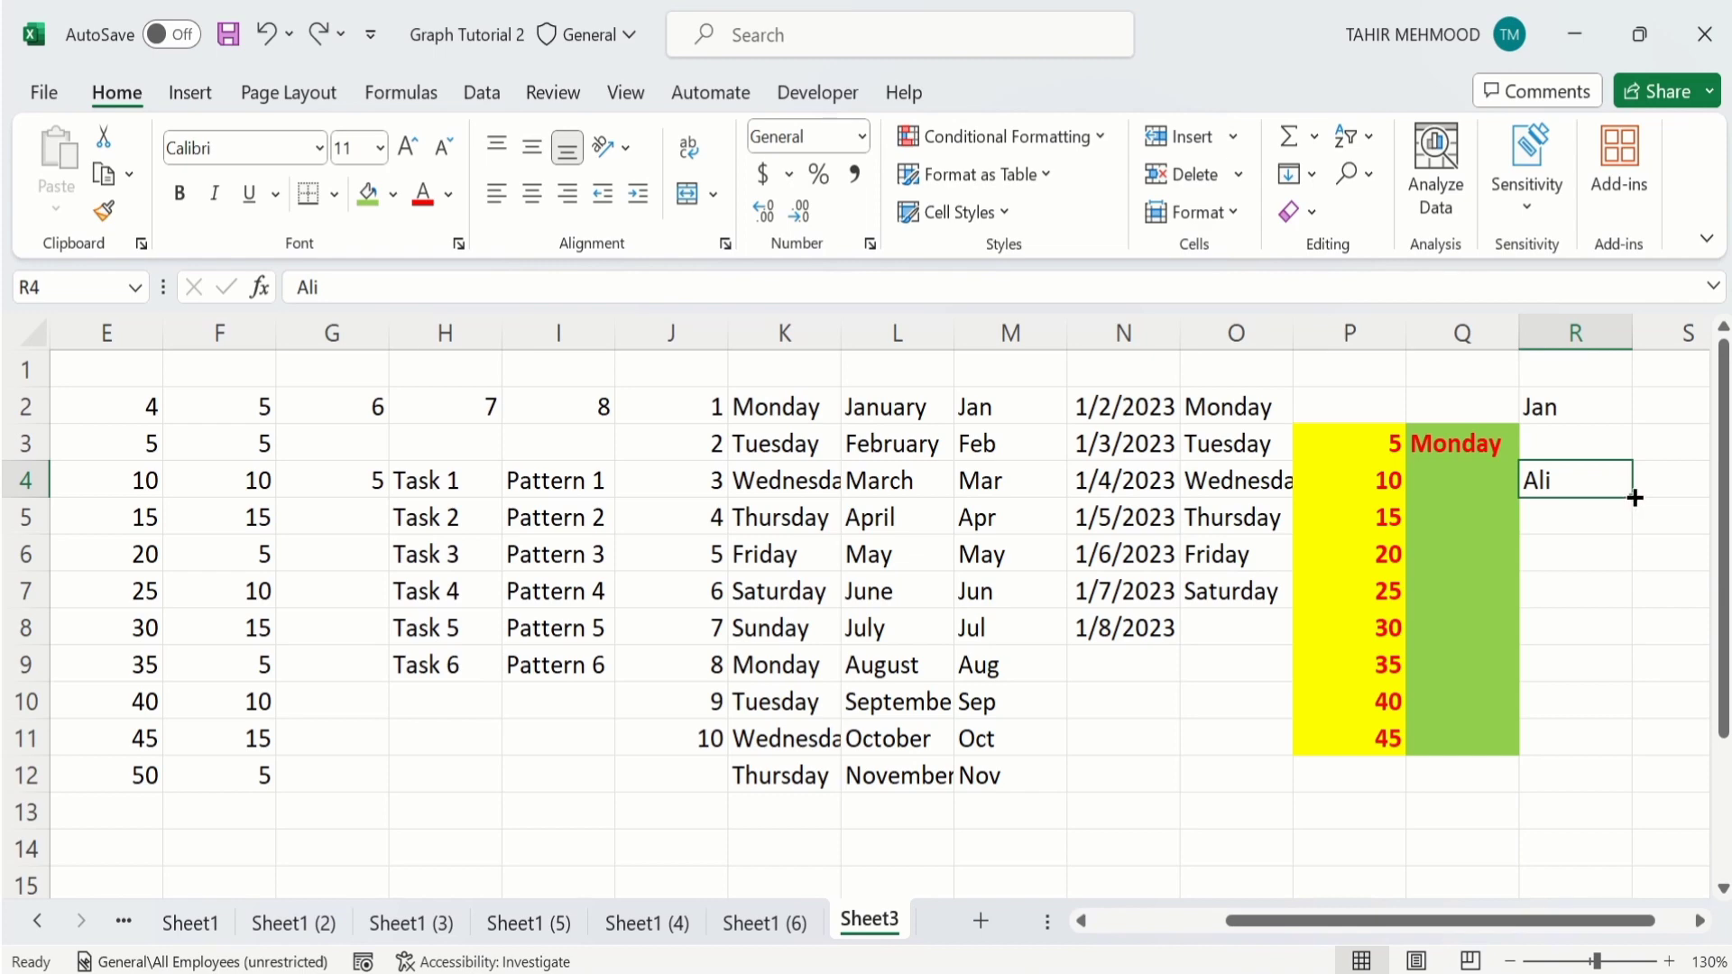
drag(1635, 497, 1632, 695)
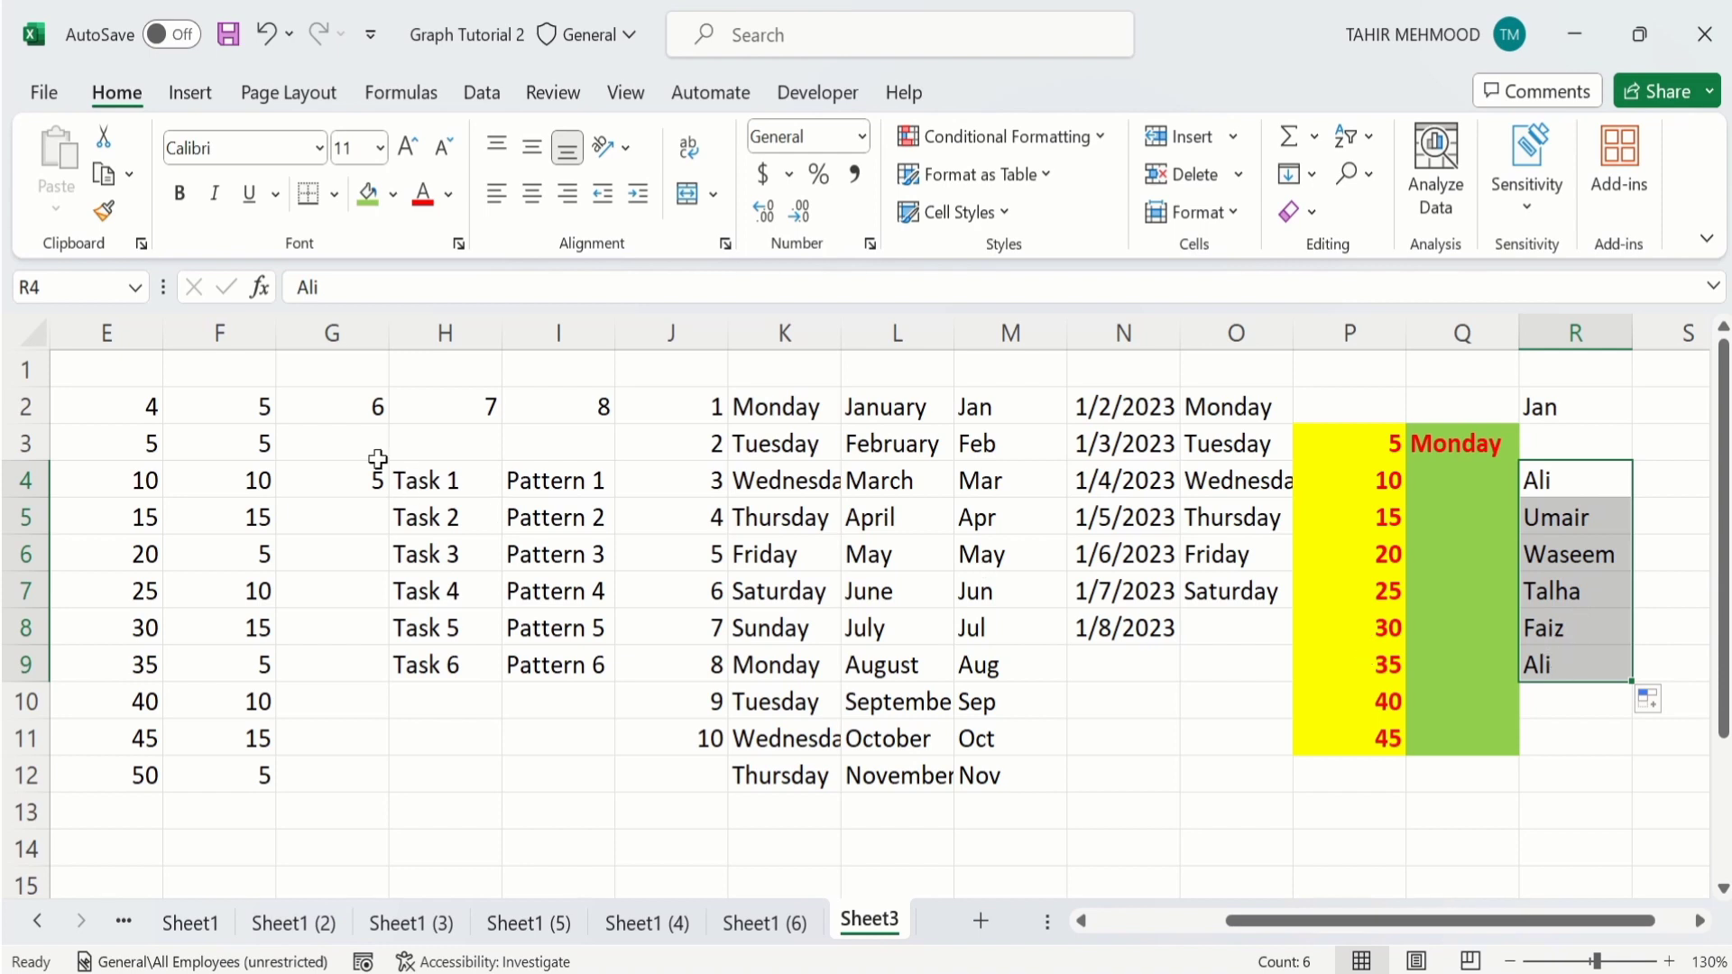
Step: Reopen the custom lists editor from the advanced Excel options
click(44, 94)
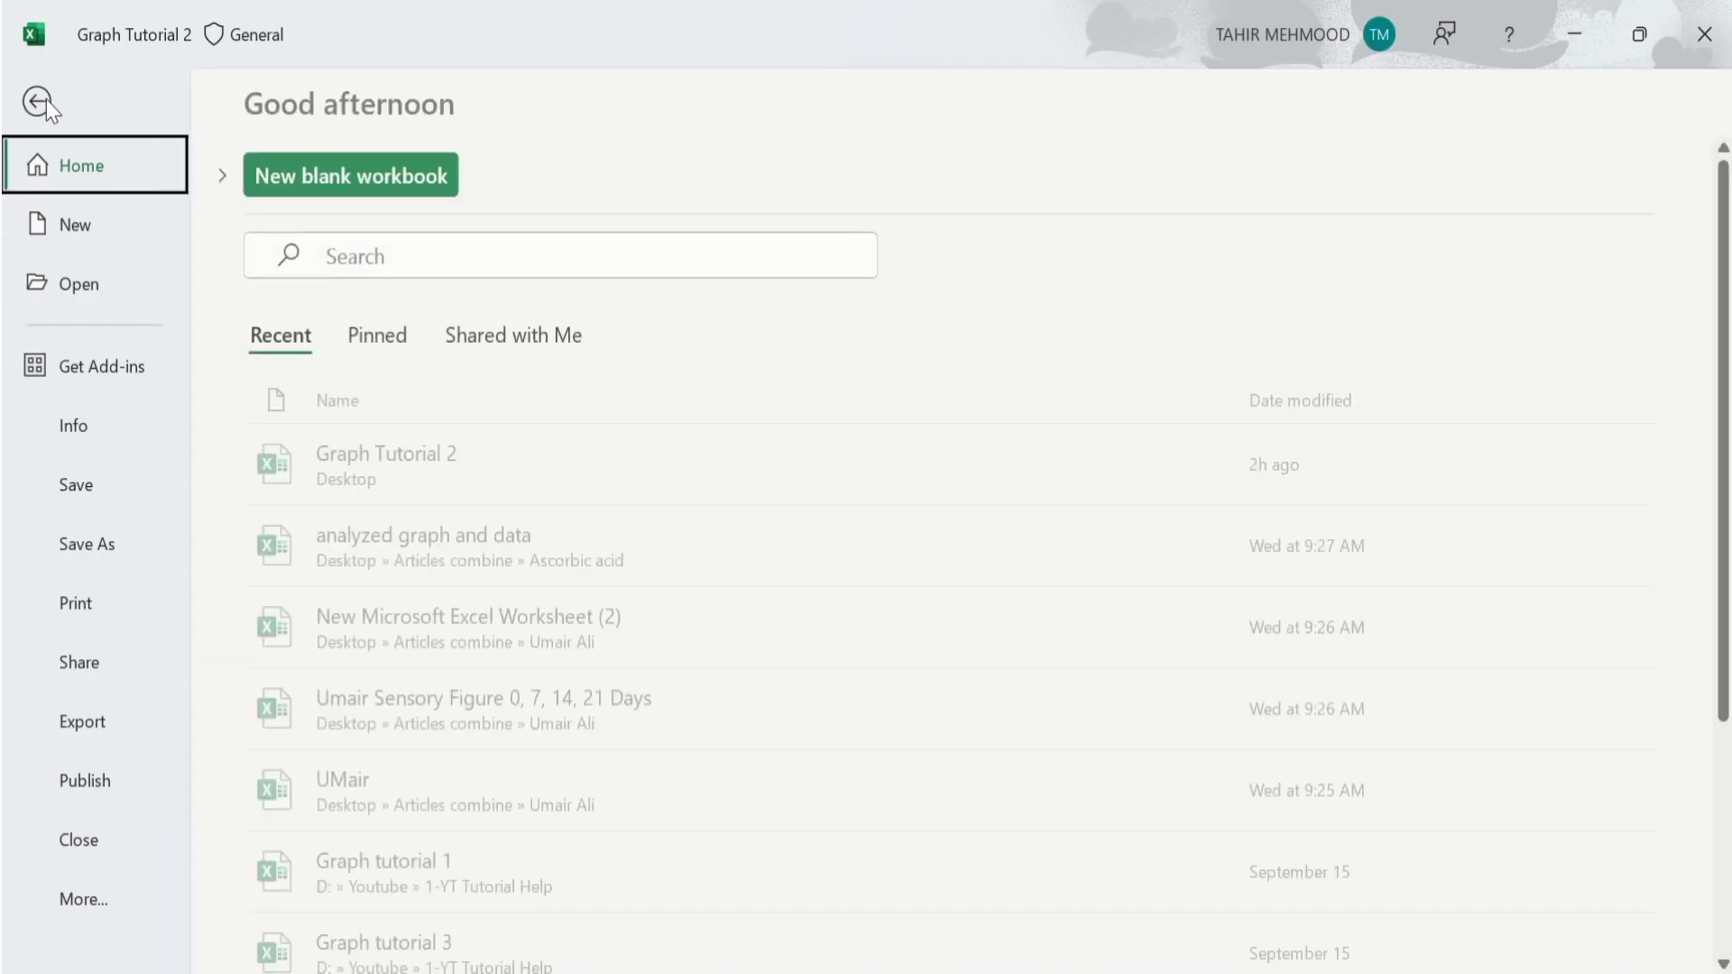
click(101, 900)
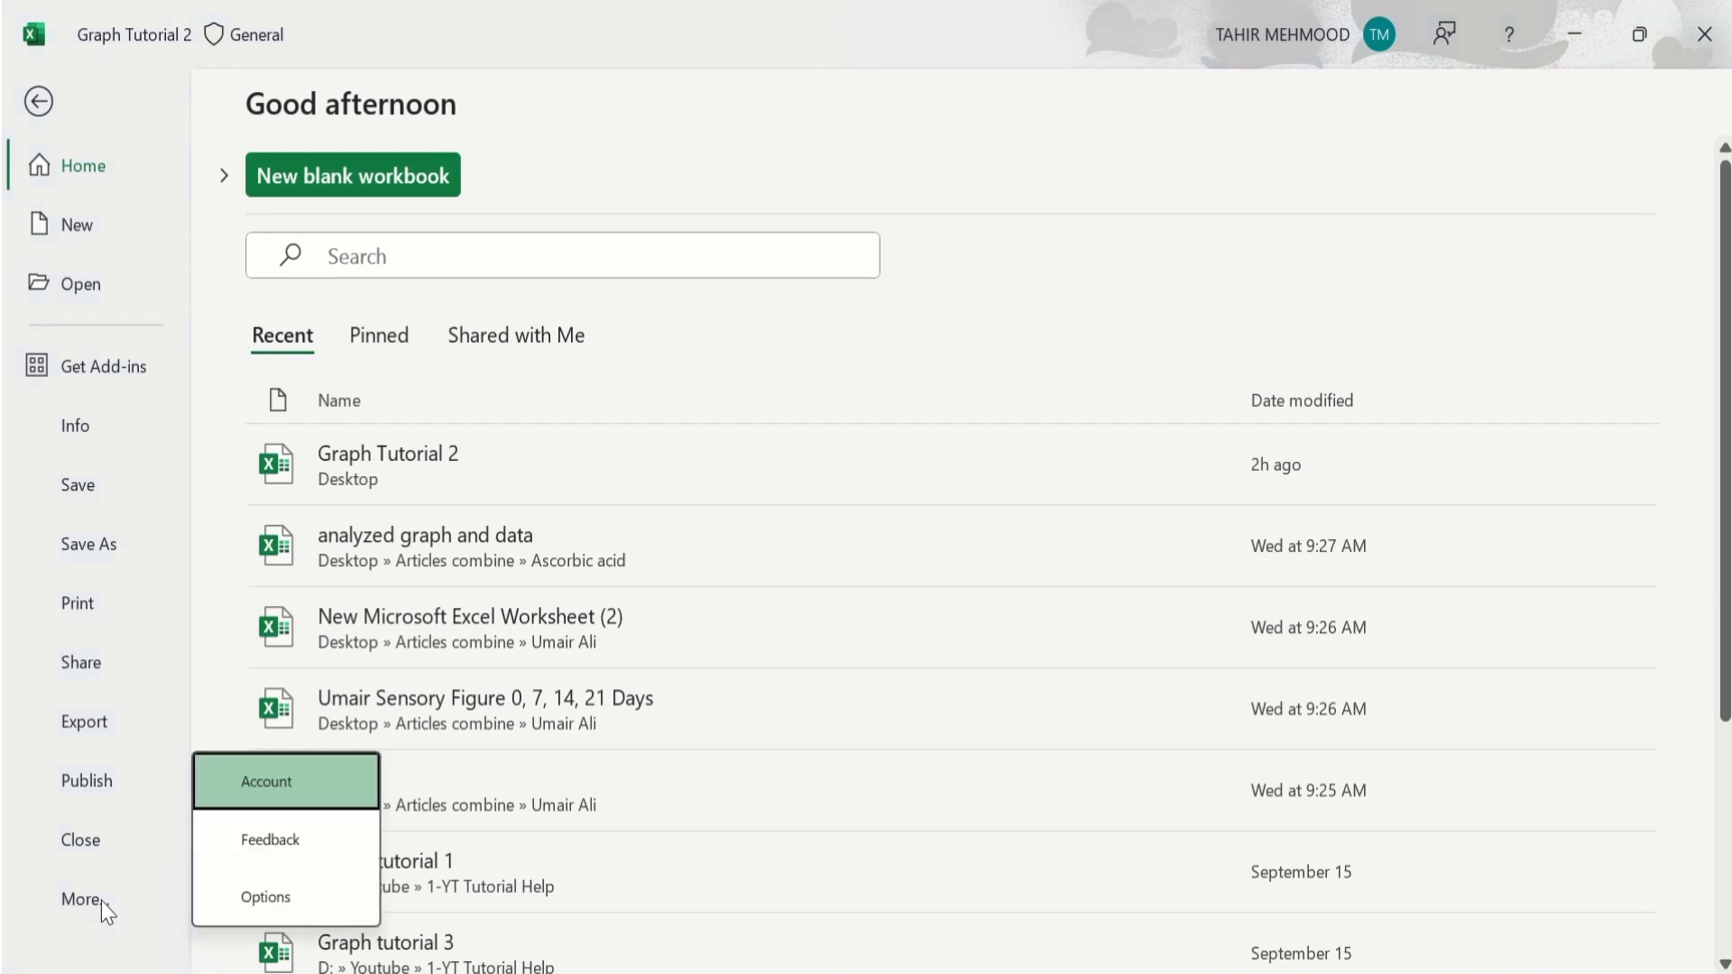
click(268, 900)
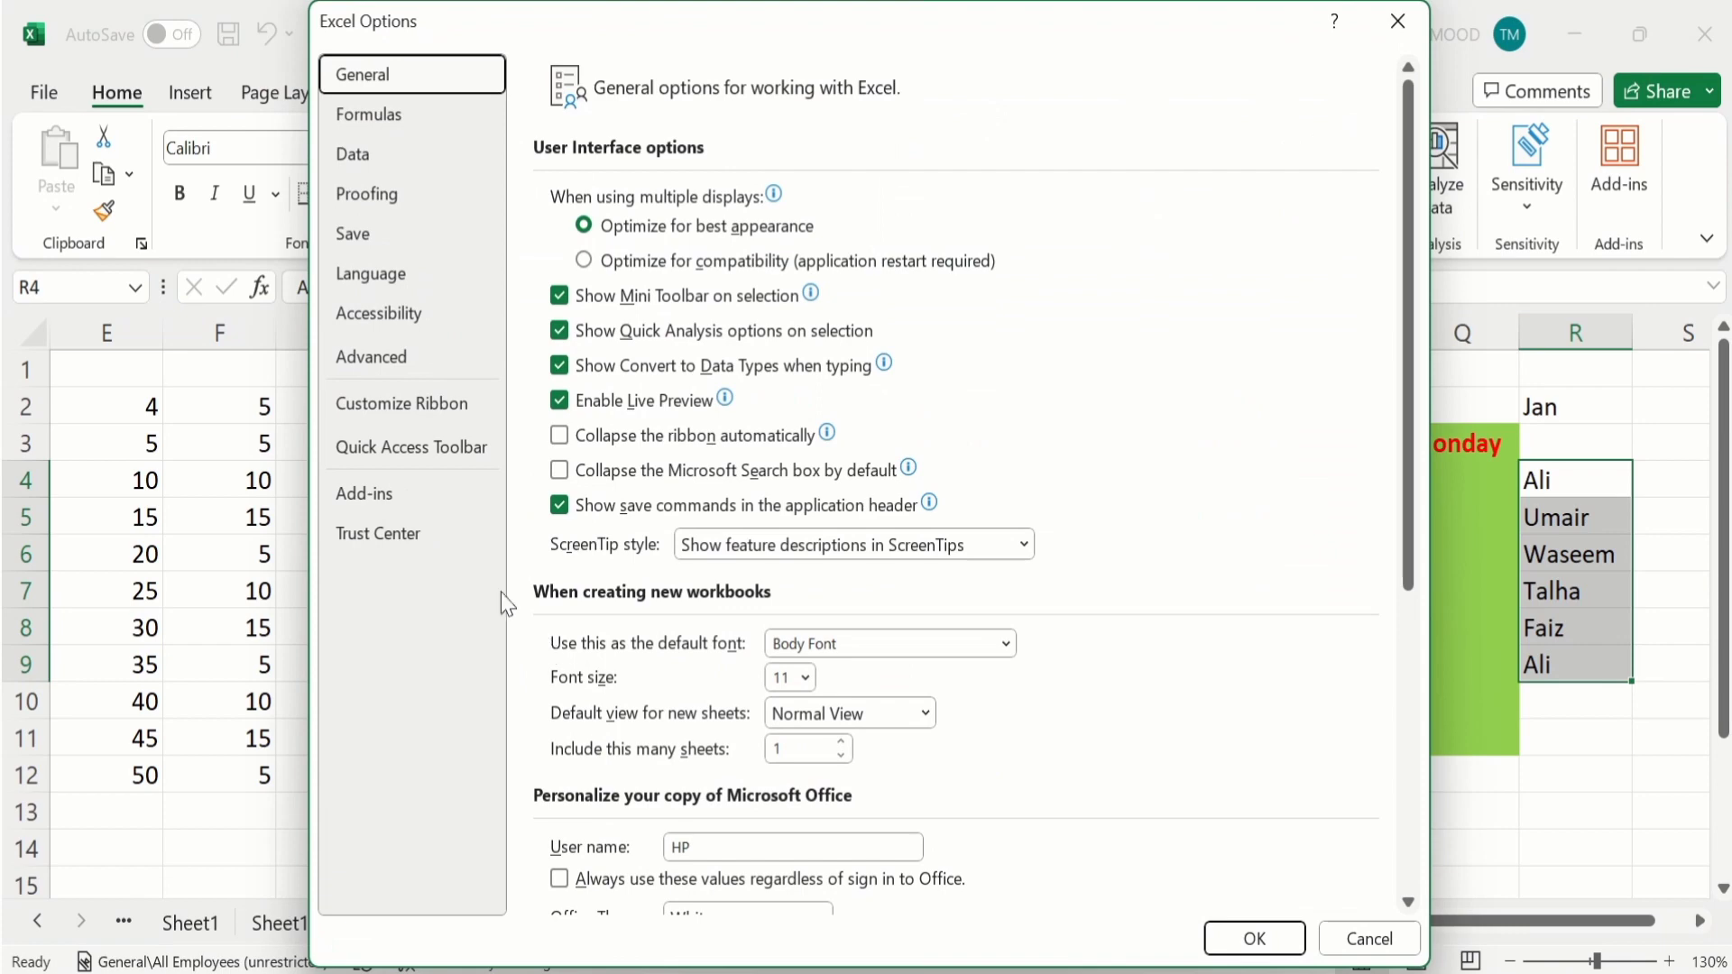
click(404, 365)
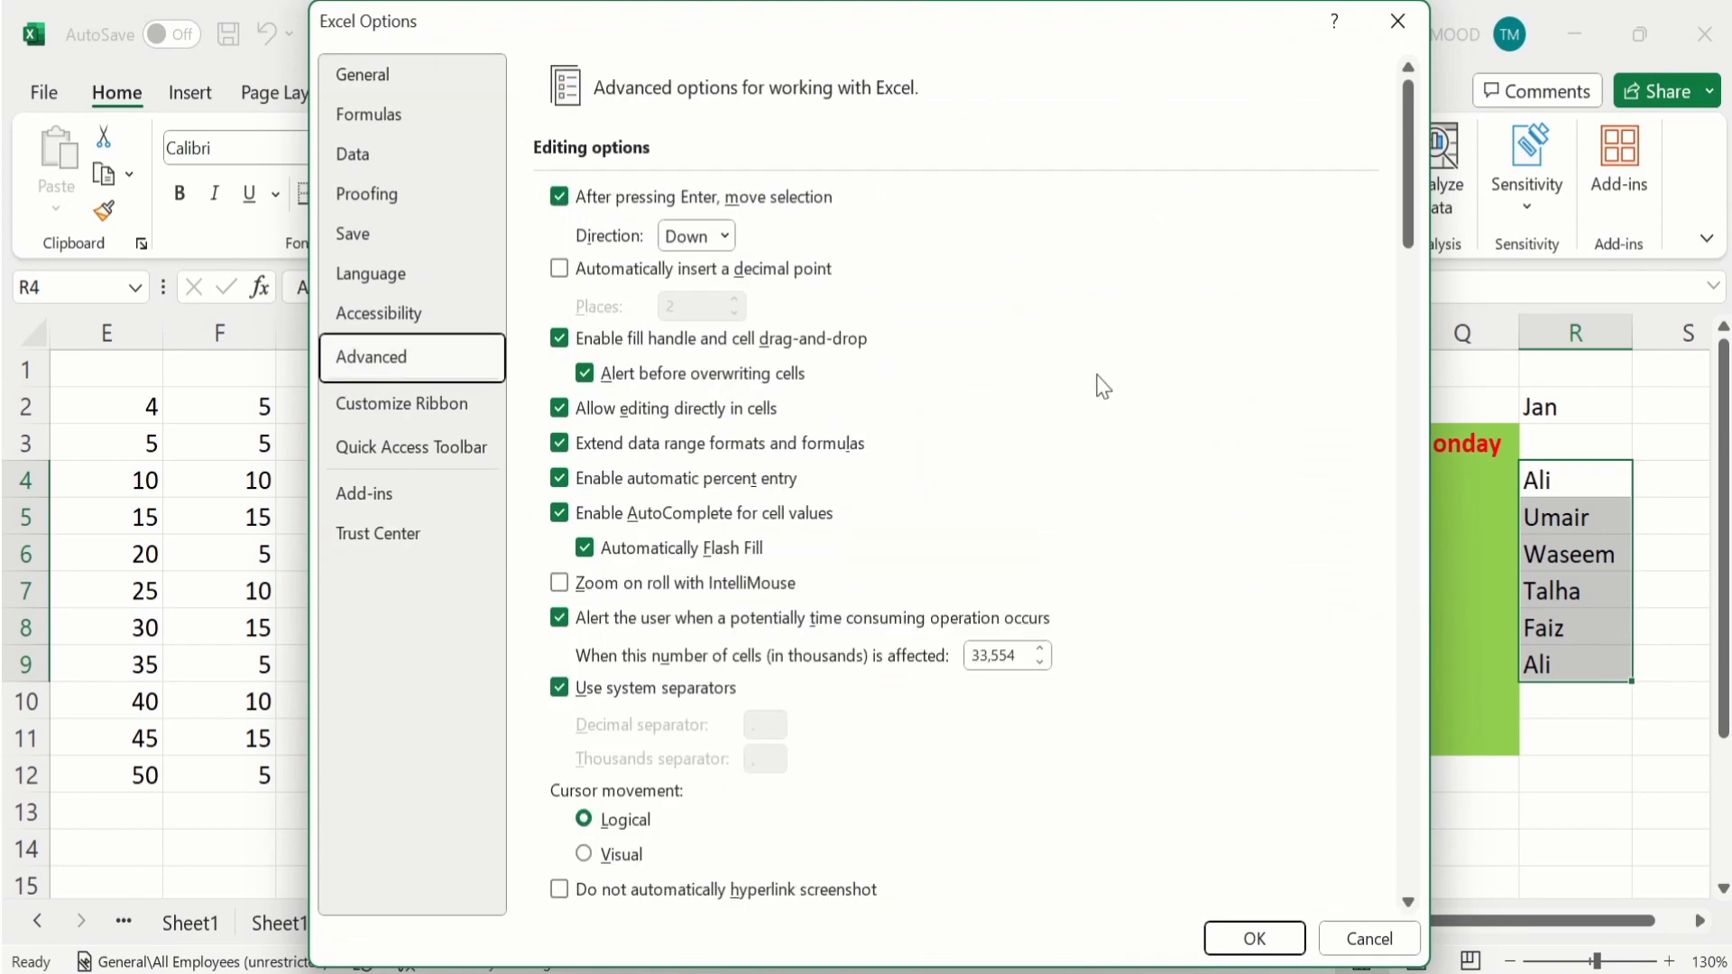
drag(1413, 236, 1421, 835)
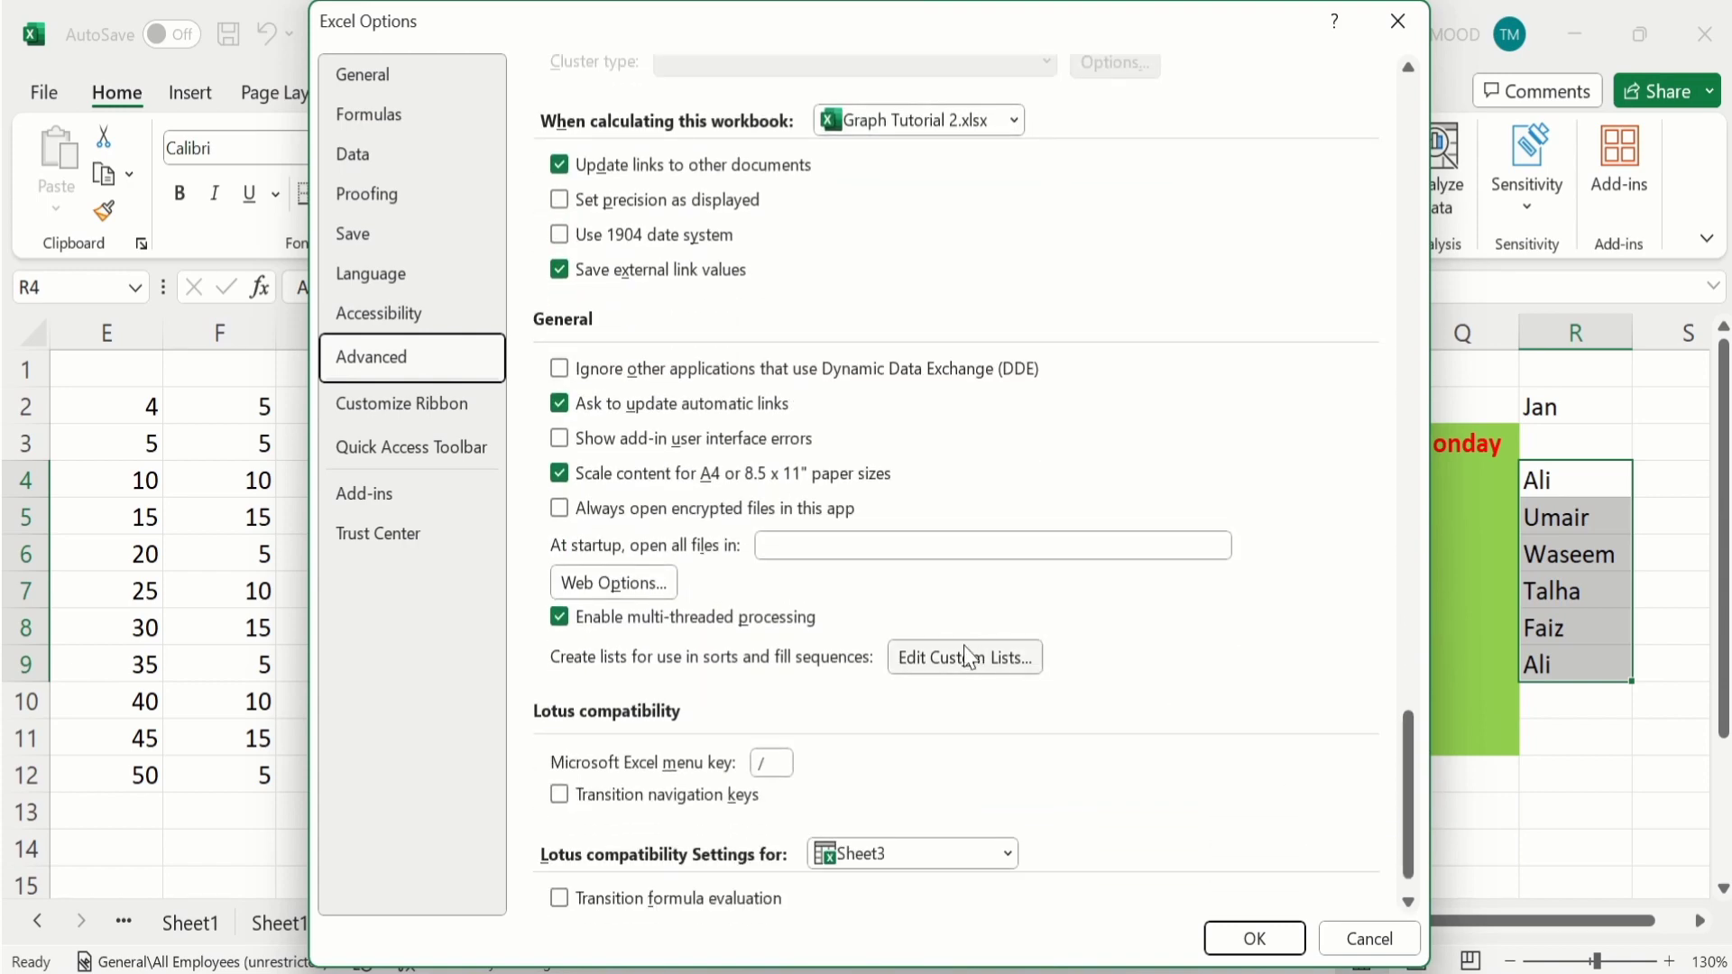
click(951, 665)
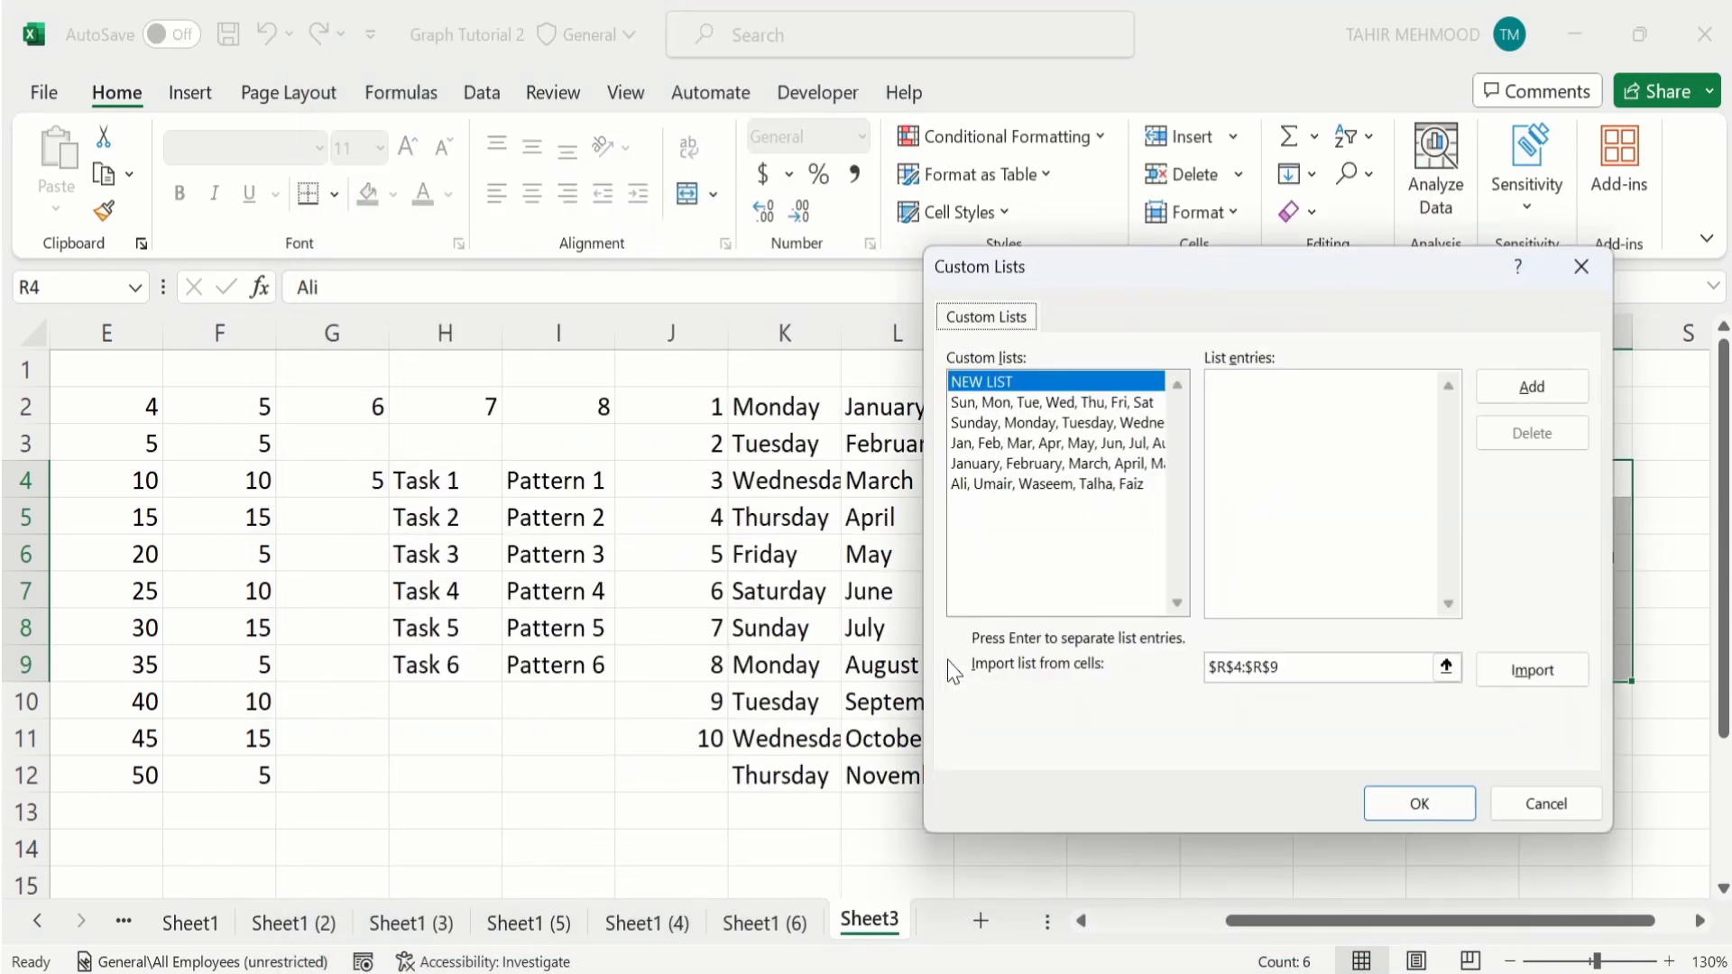
Step: Permanently delete the custom list of five first names and close the custom lists editor and Excel options
click(993, 487)
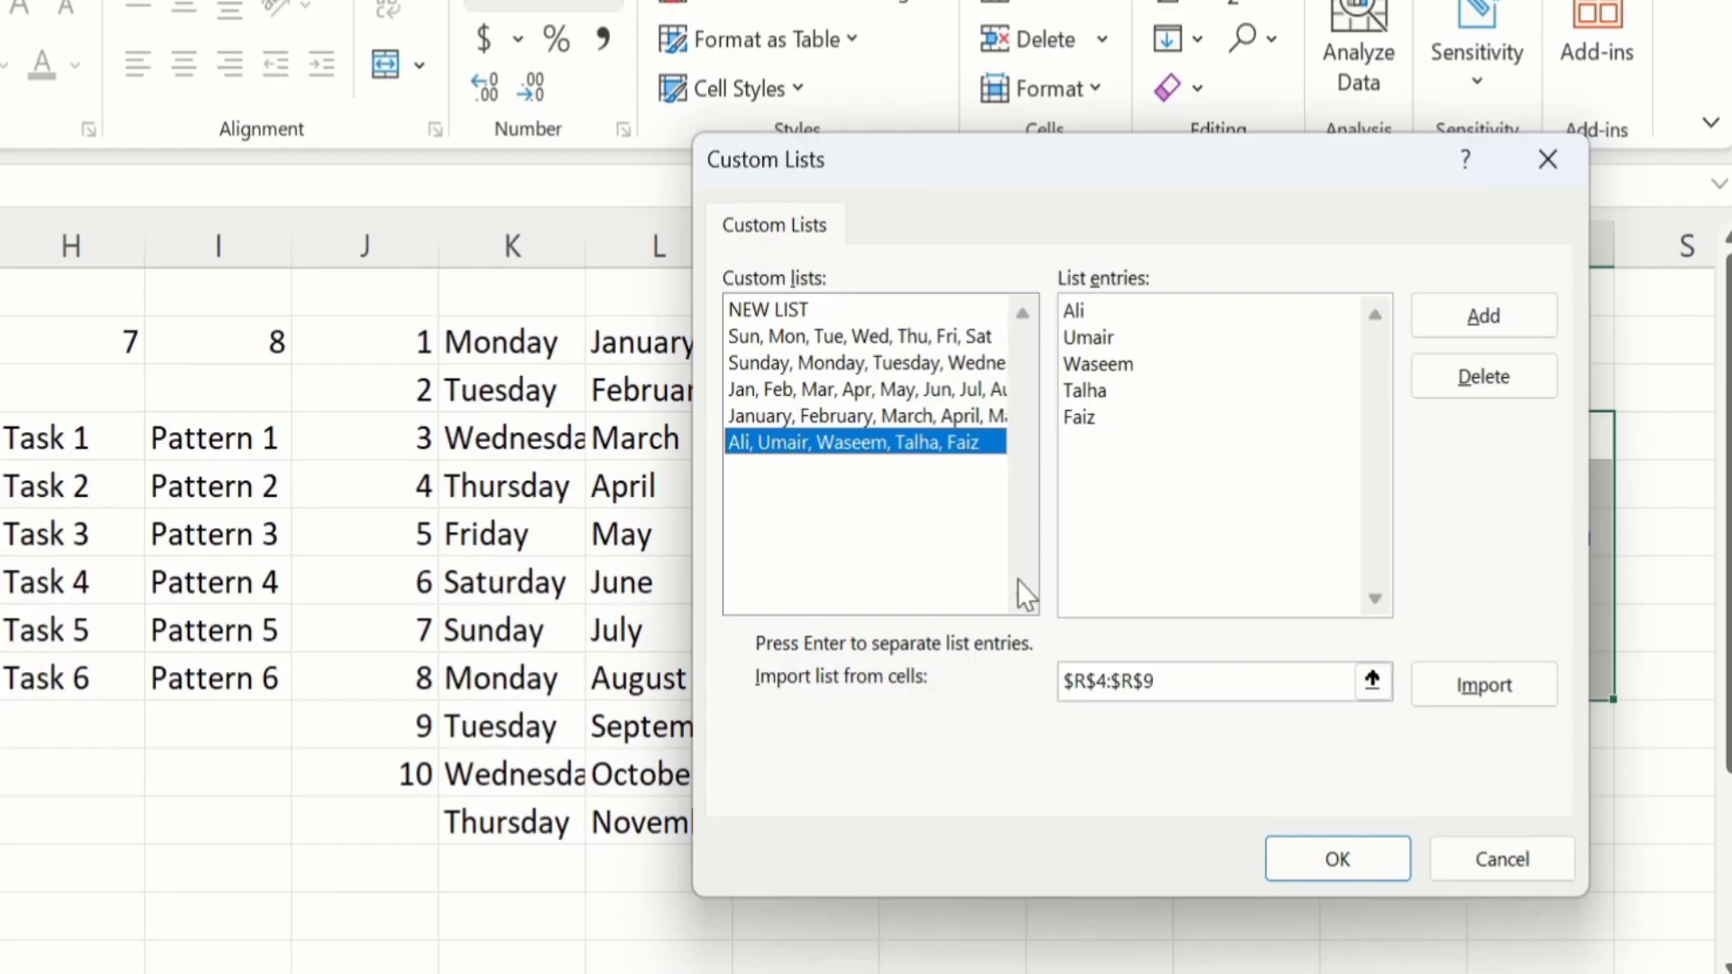
click(1446, 373)
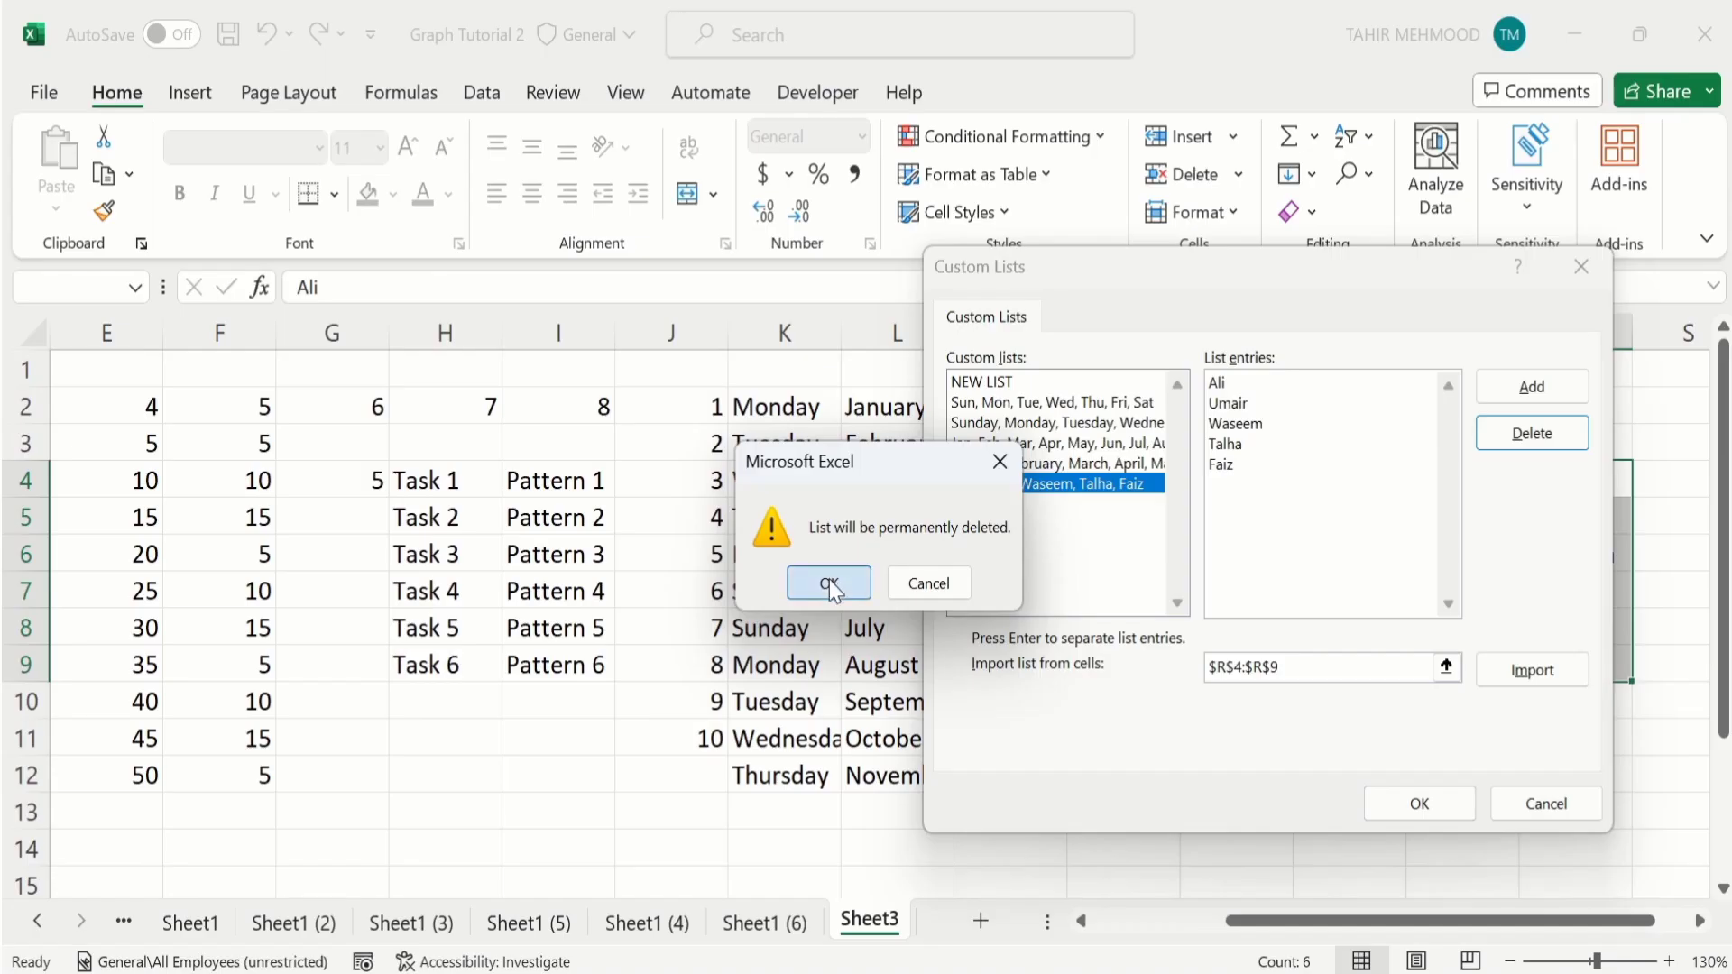
click(575, 568)
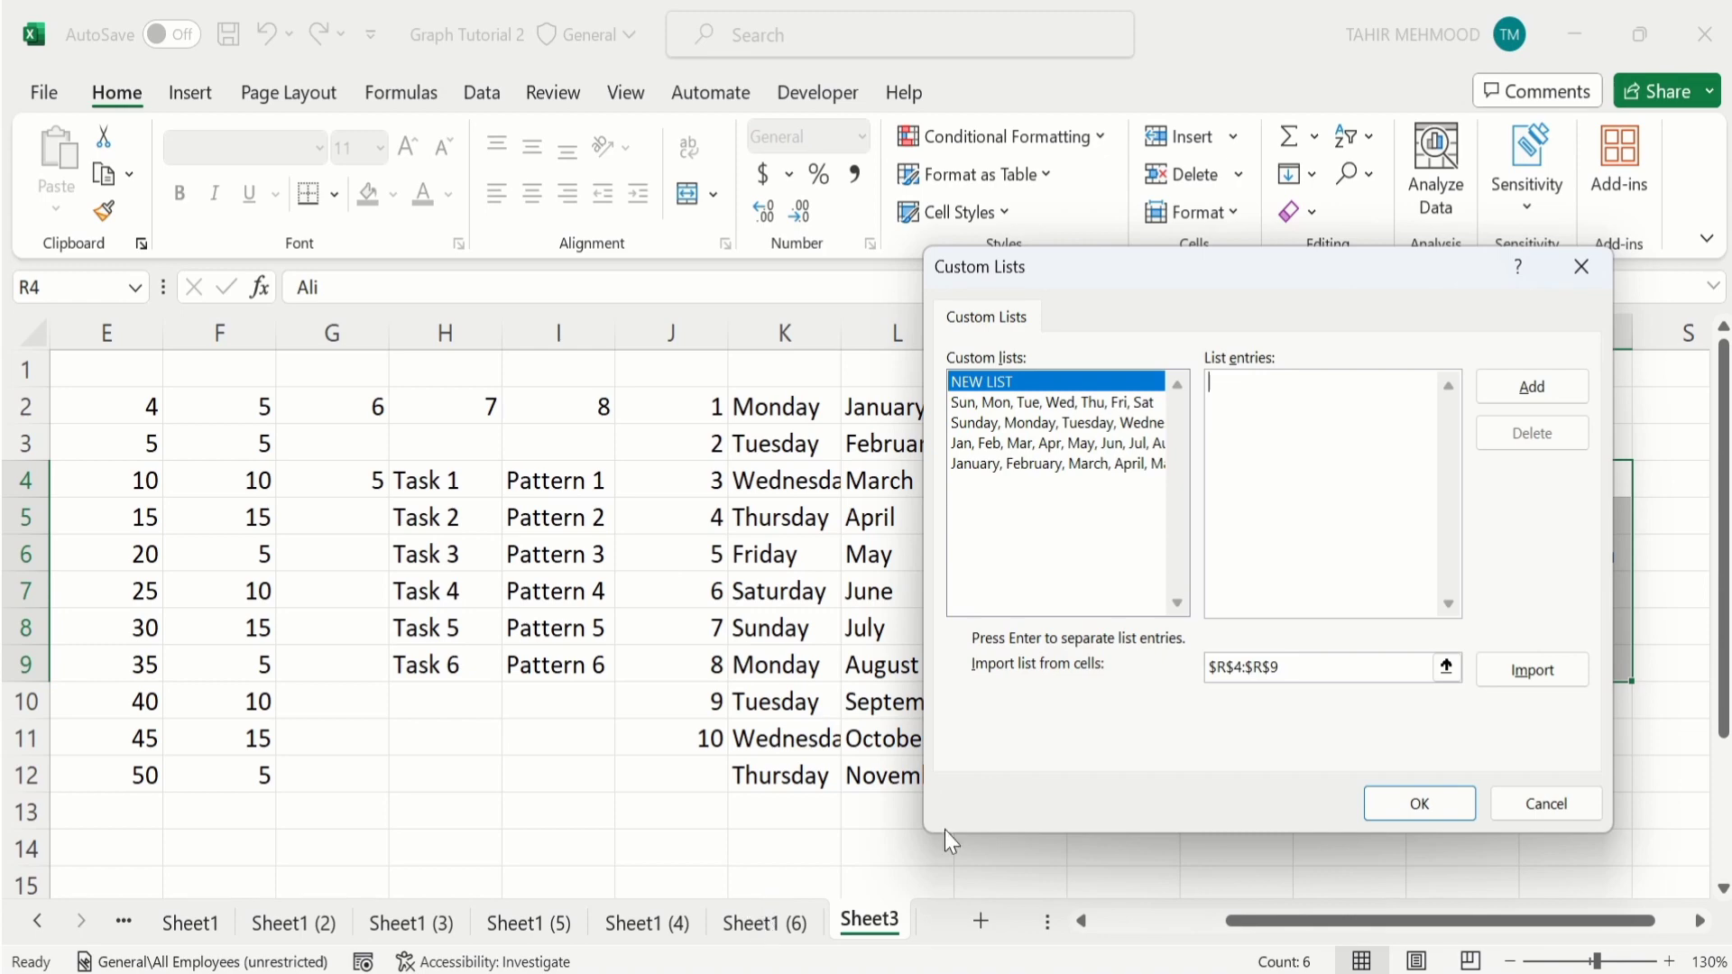
click(1545, 806)
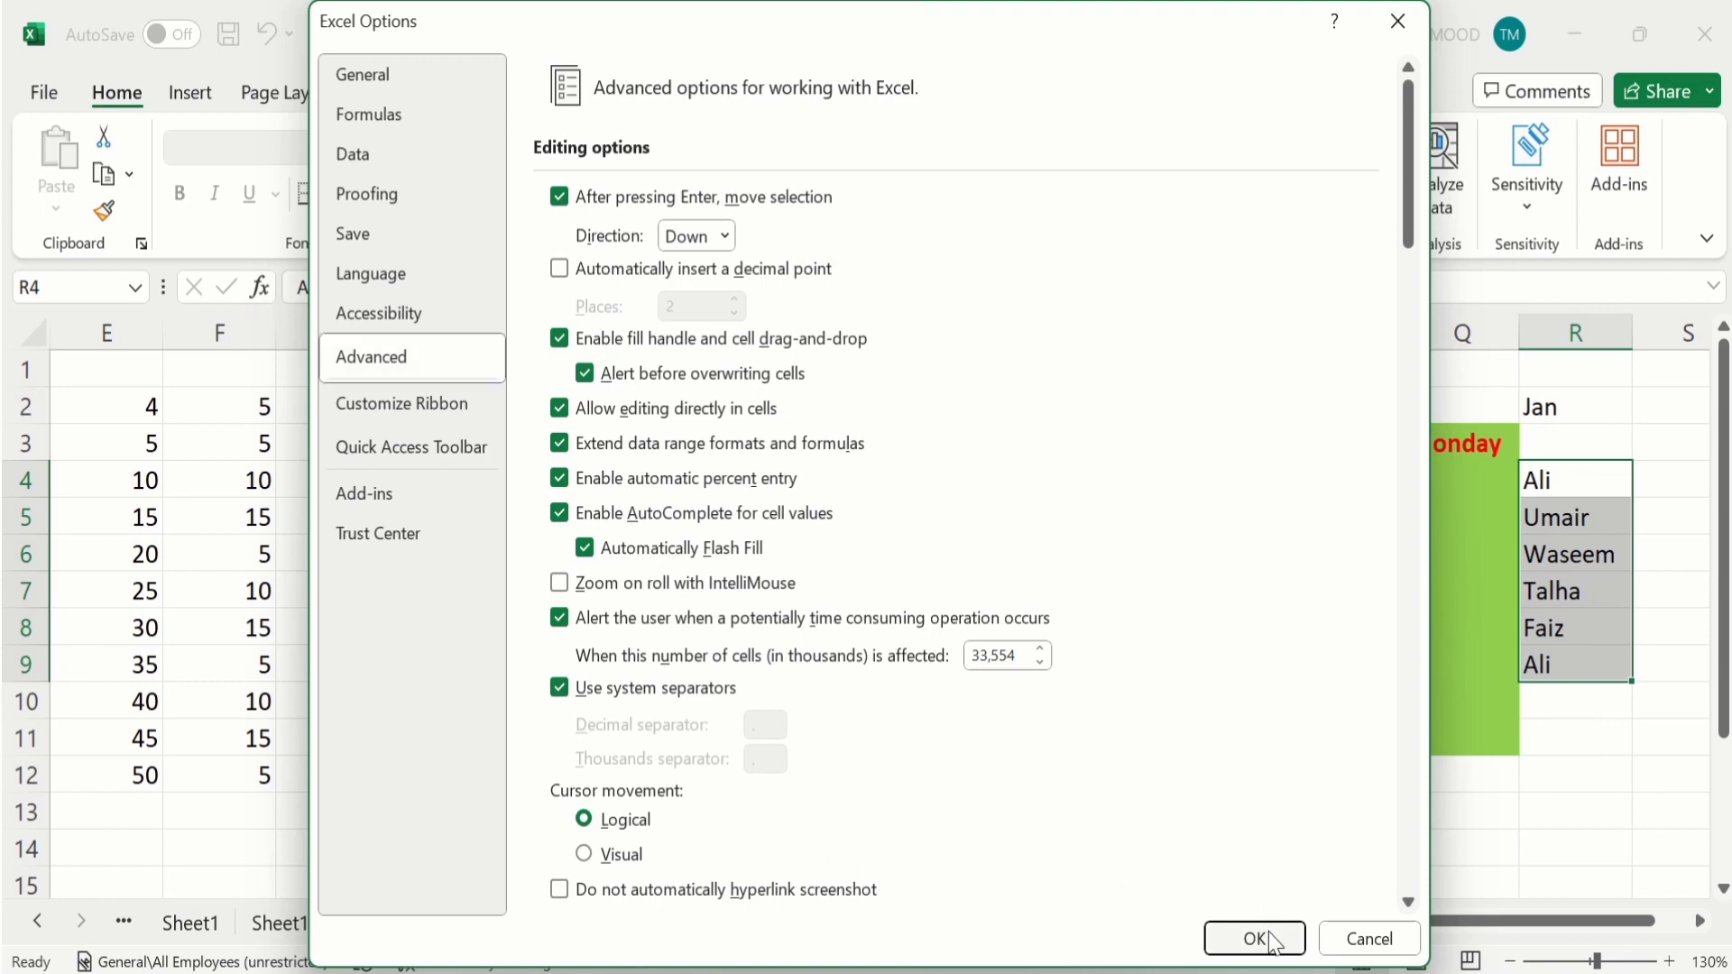
click(1278, 941)
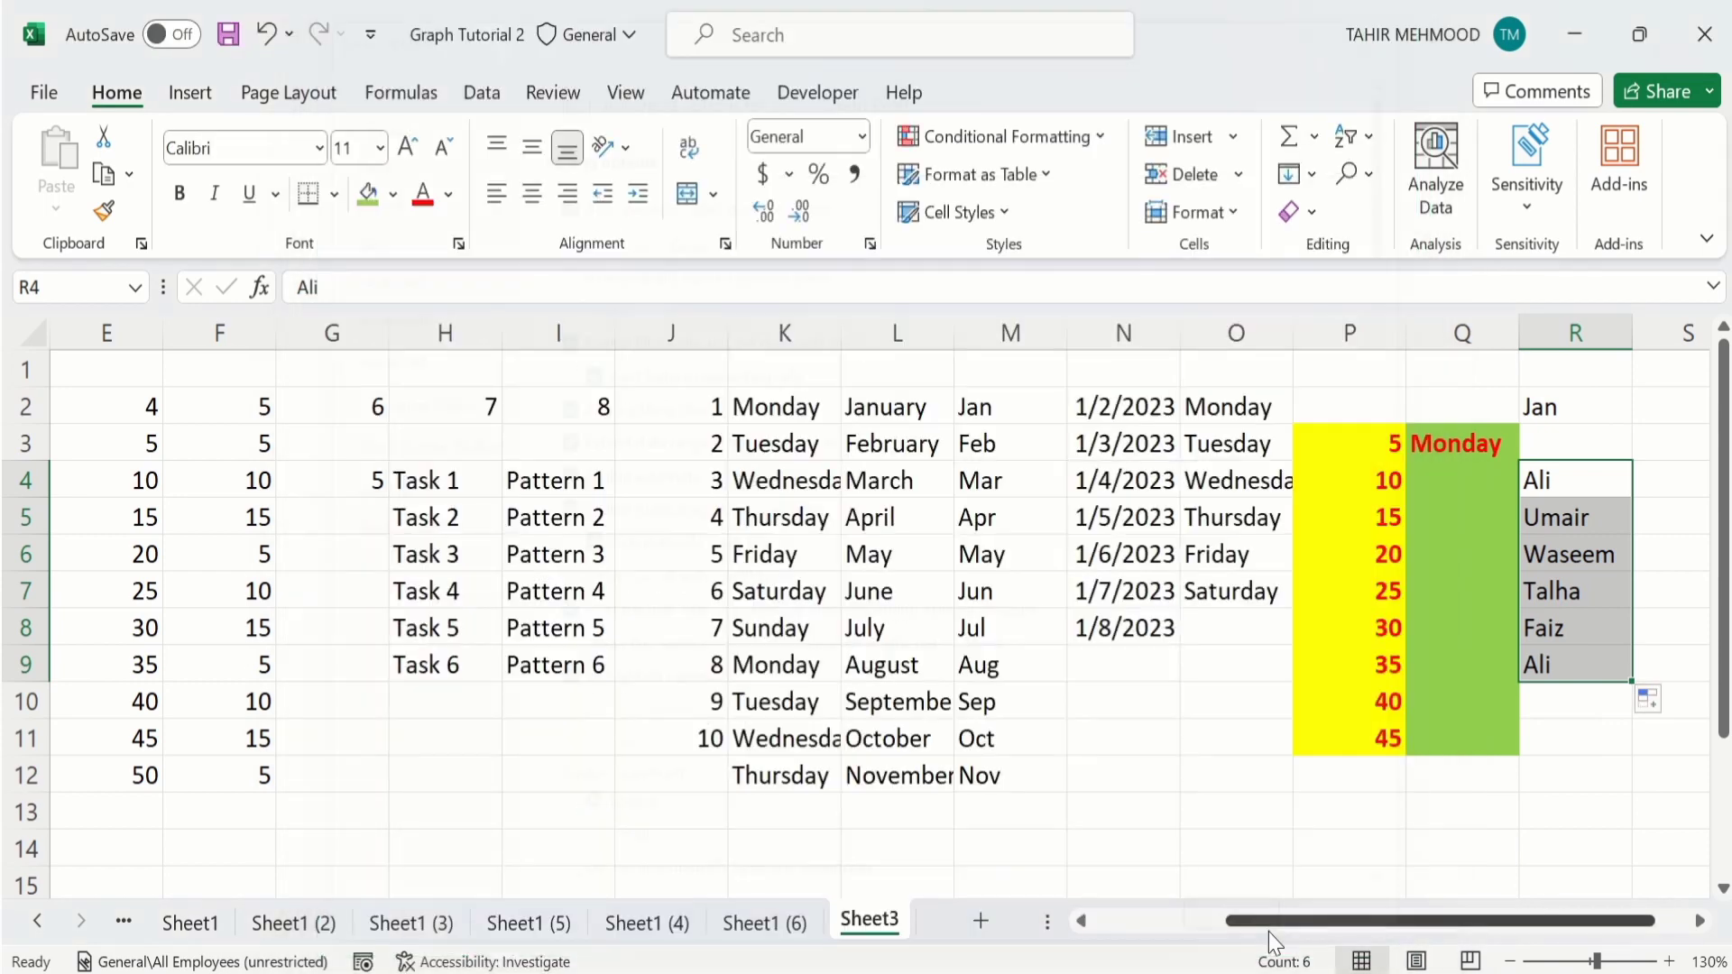
Step: Switch to the Sheet1 (6) worksheet and open the custom lists editor from the advanced Excel options
click(756, 916)
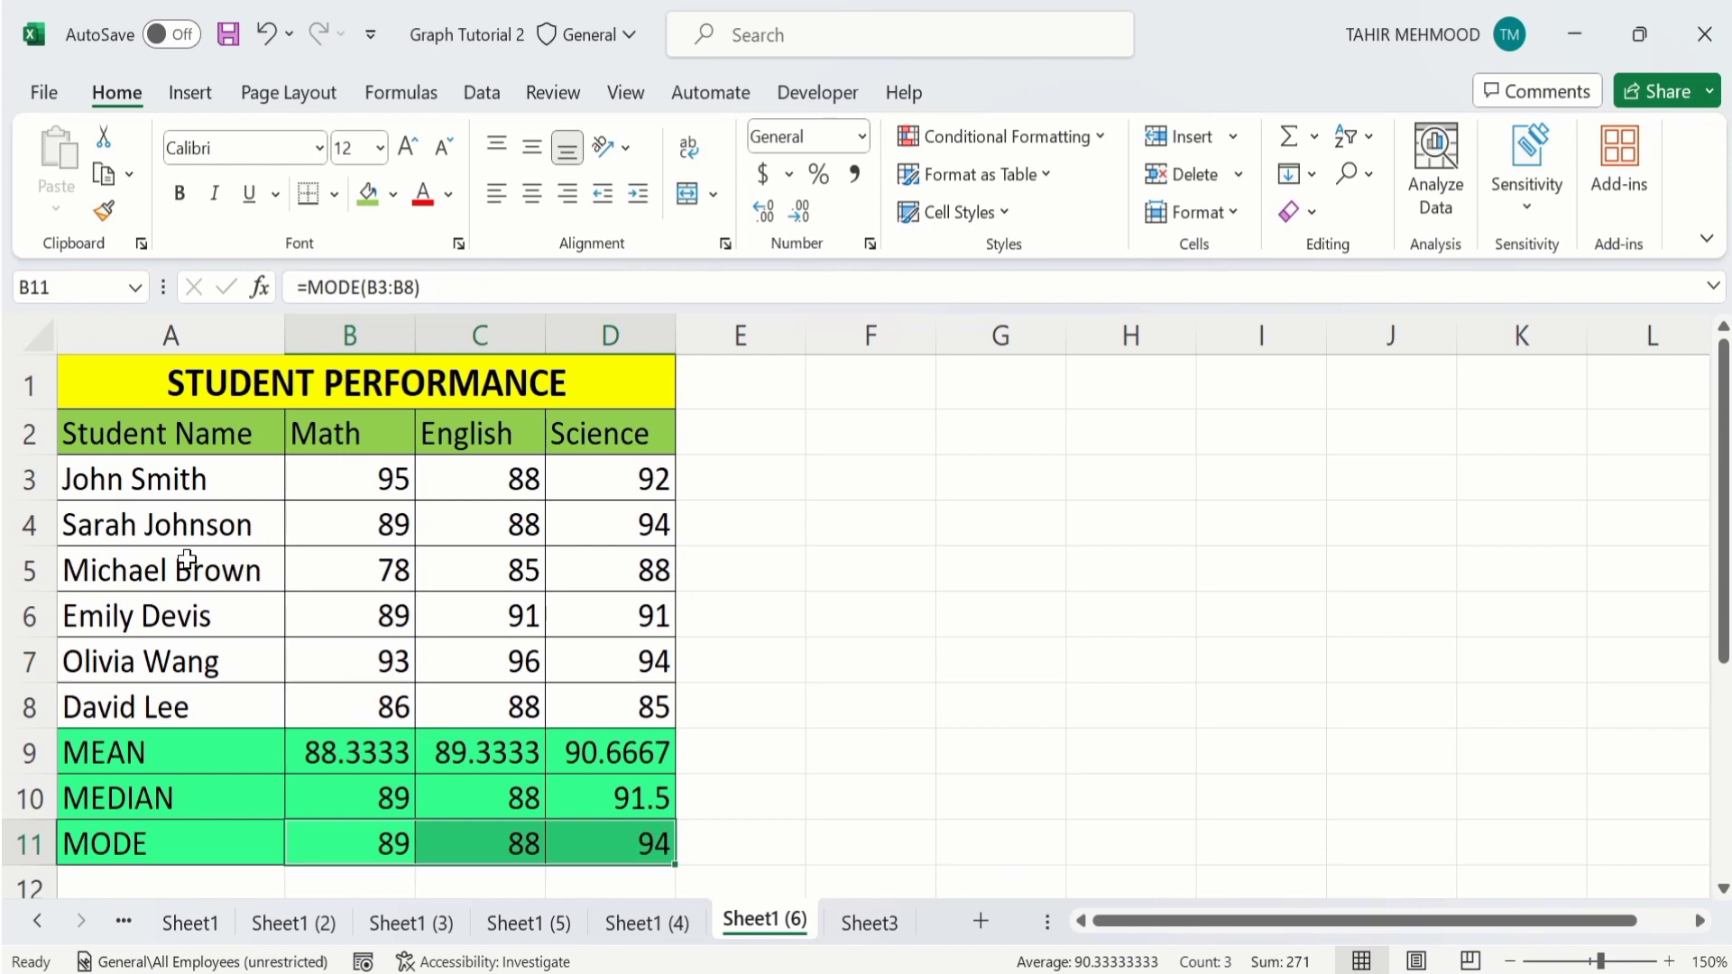
click(45, 99)
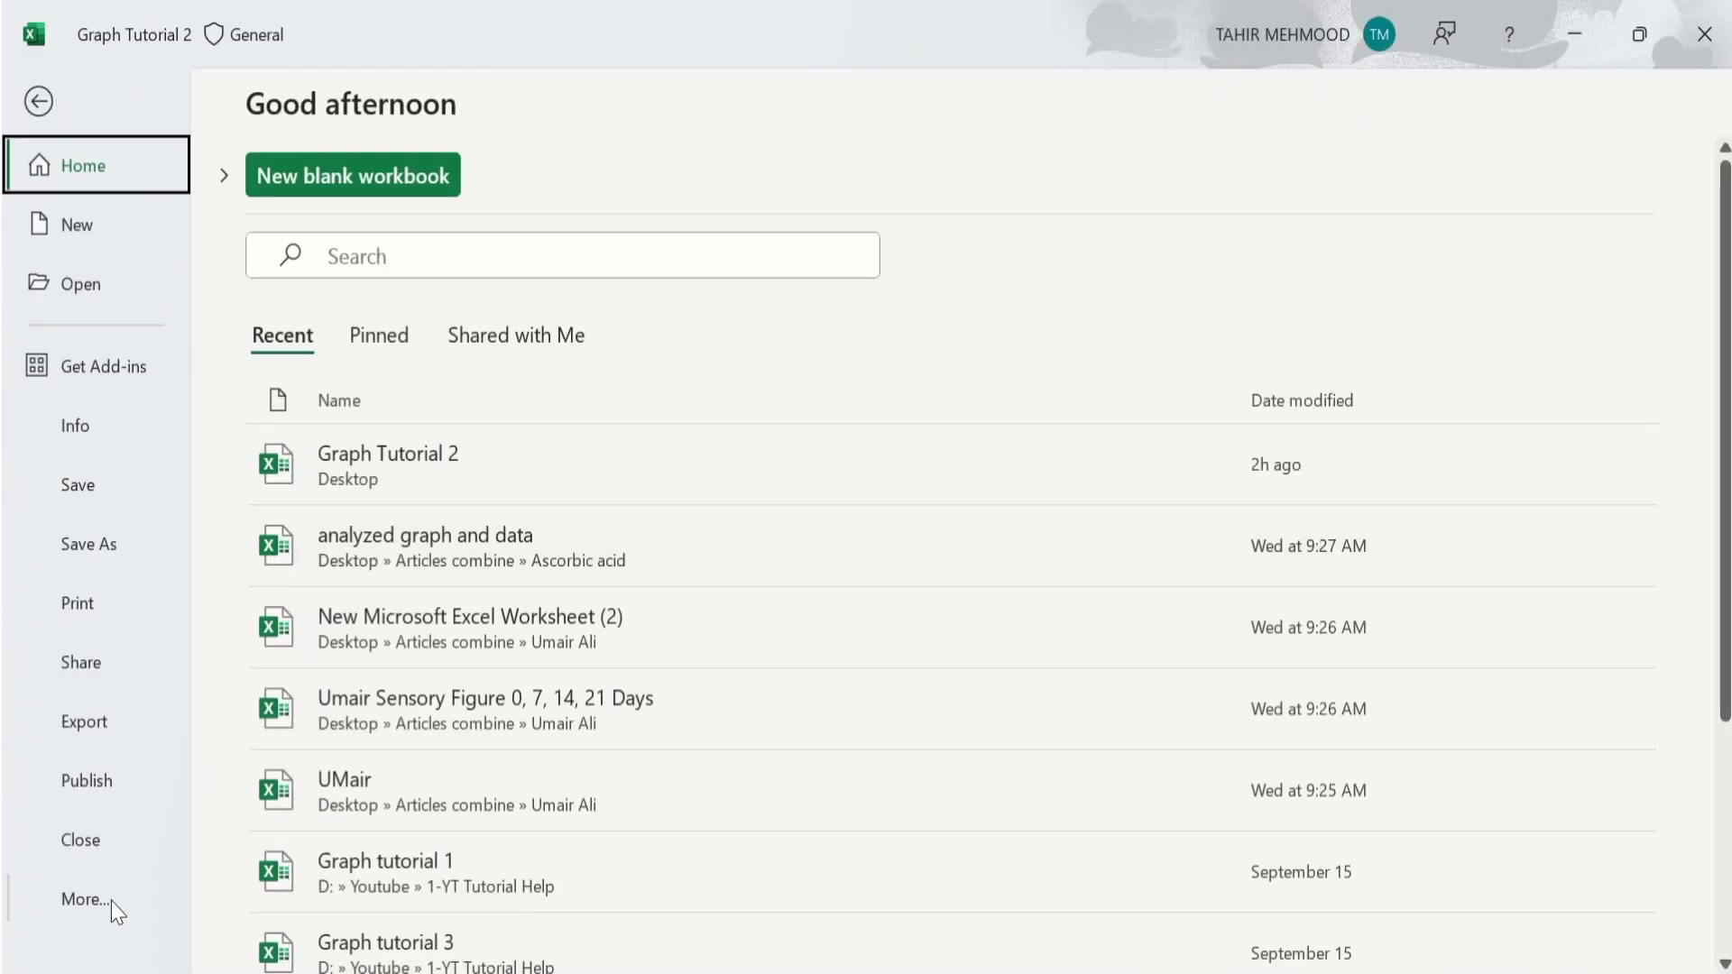
click(111, 901)
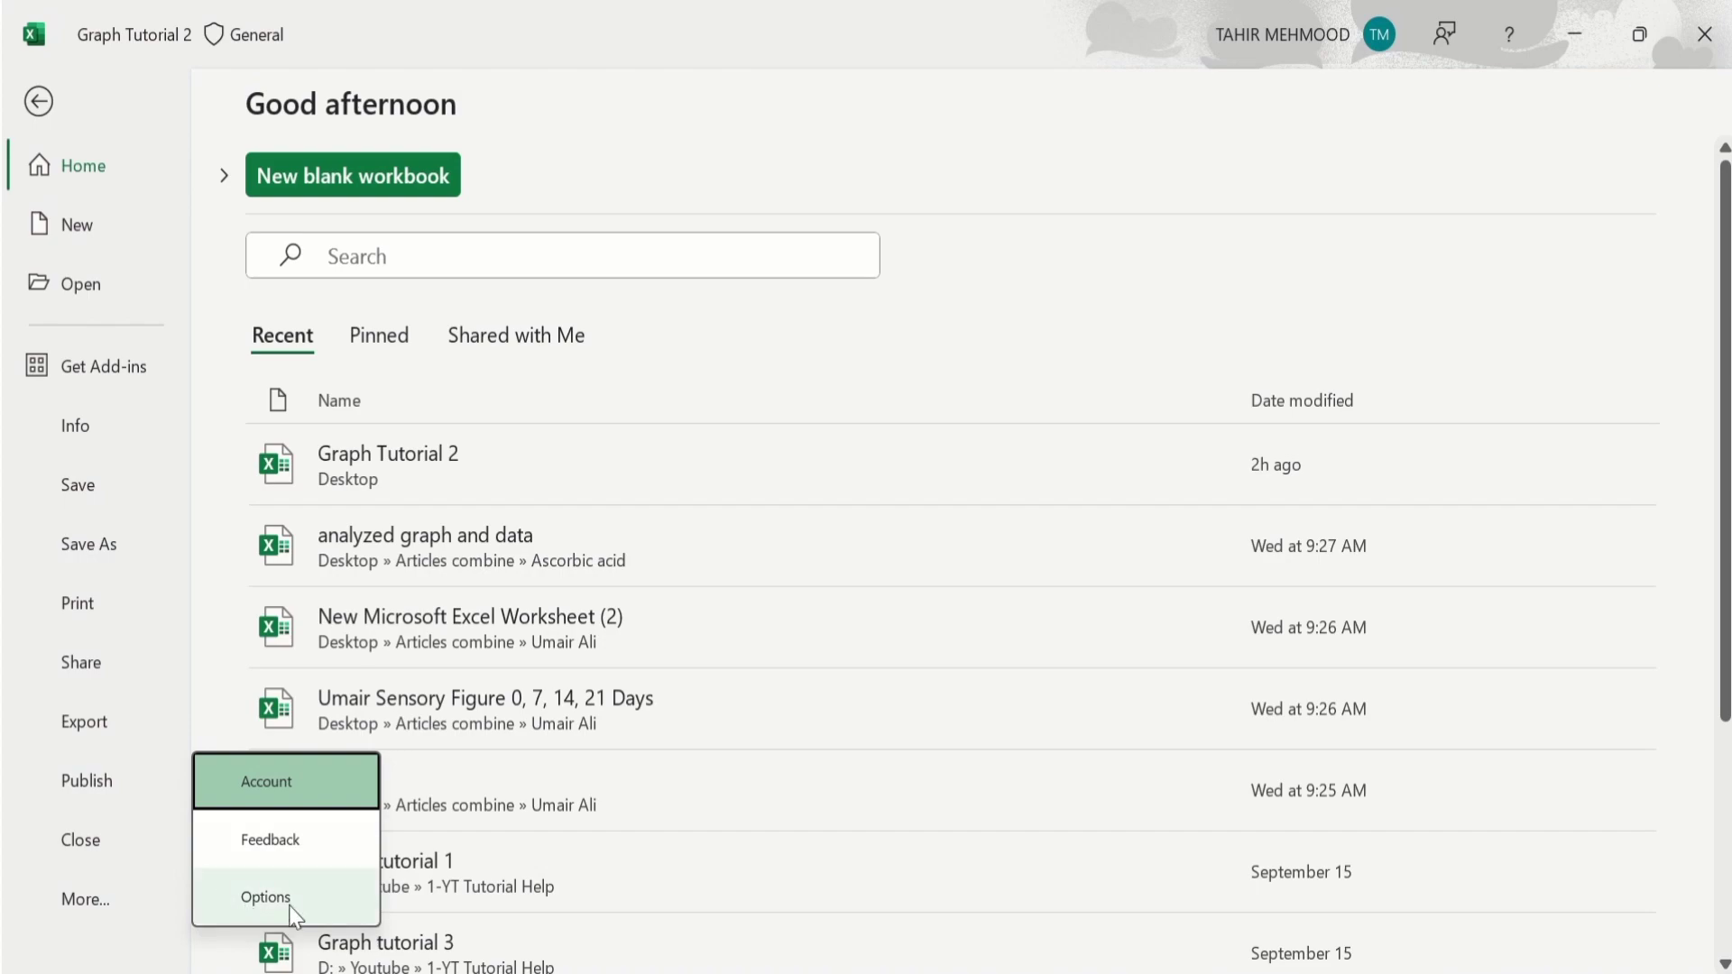
click(266, 897)
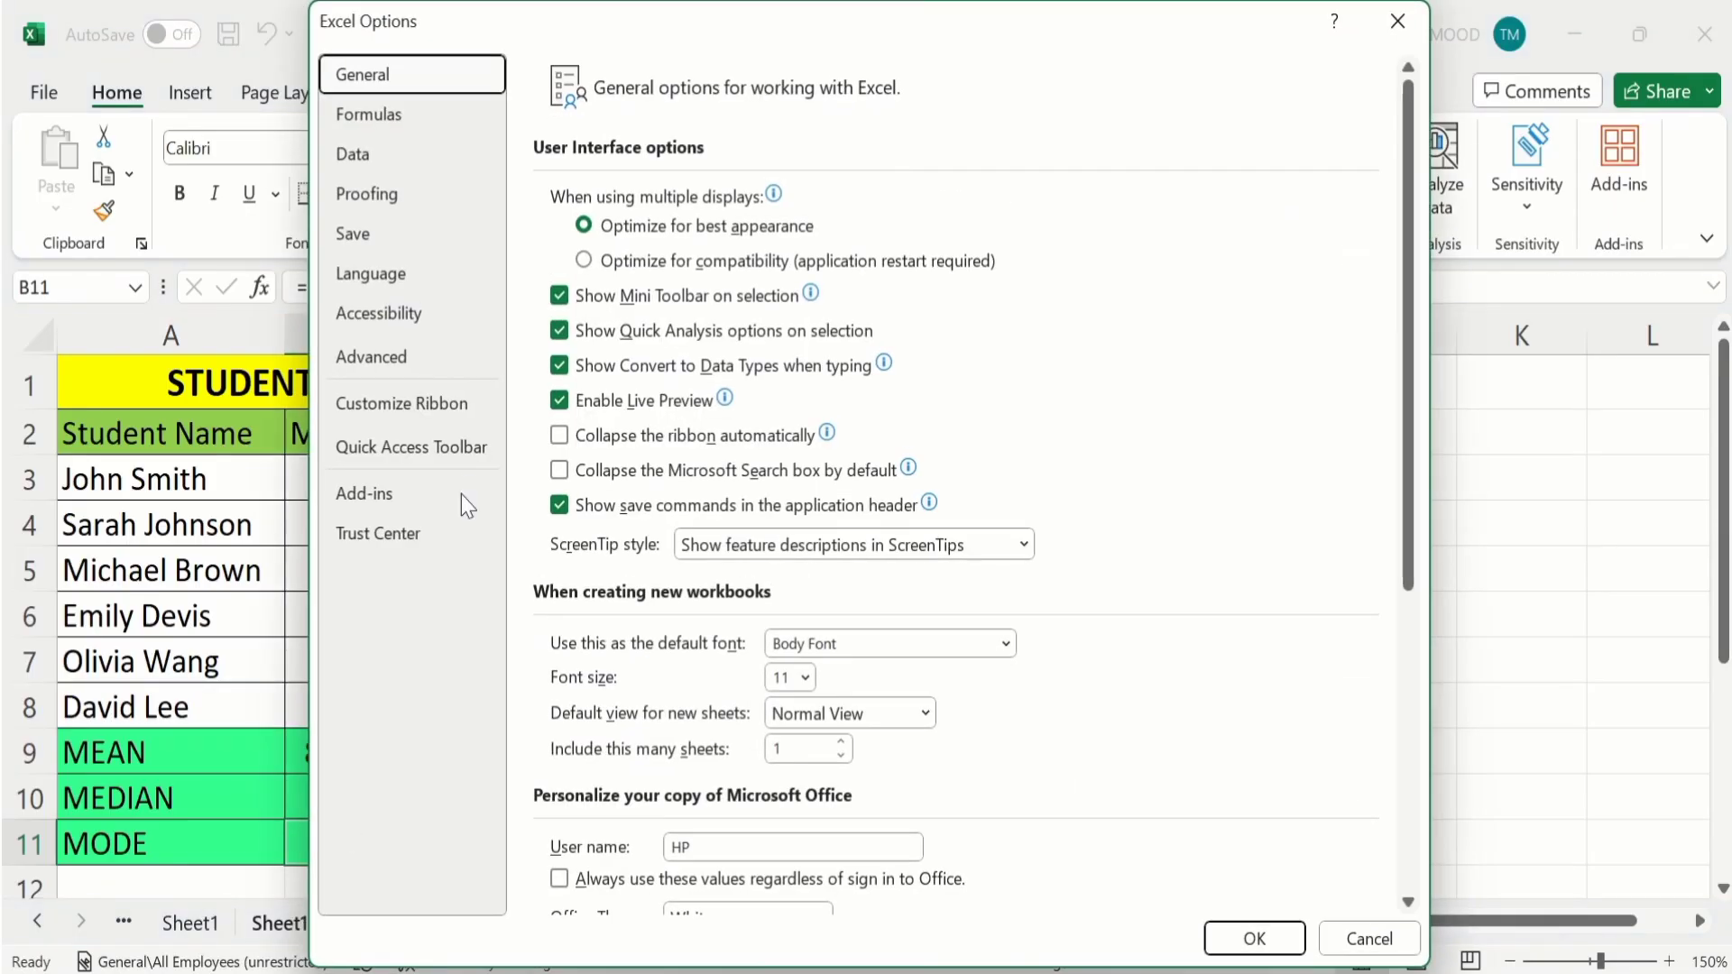
click(399, 361)
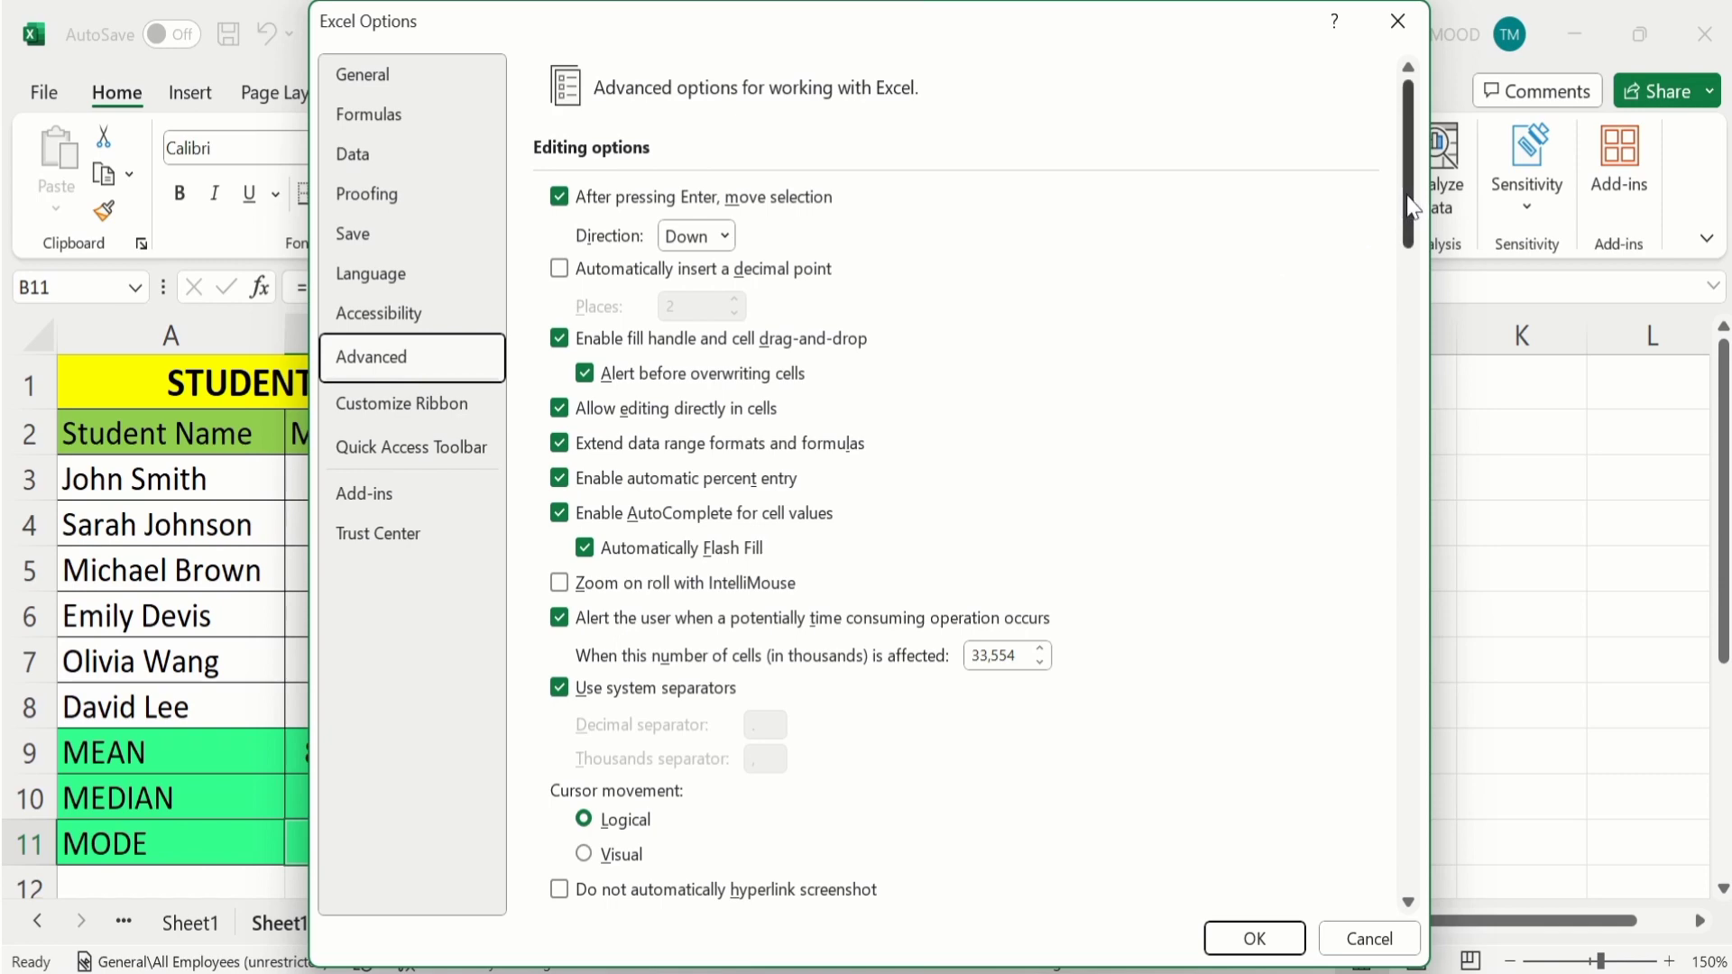
drag(1412, 208, 1427, 853)
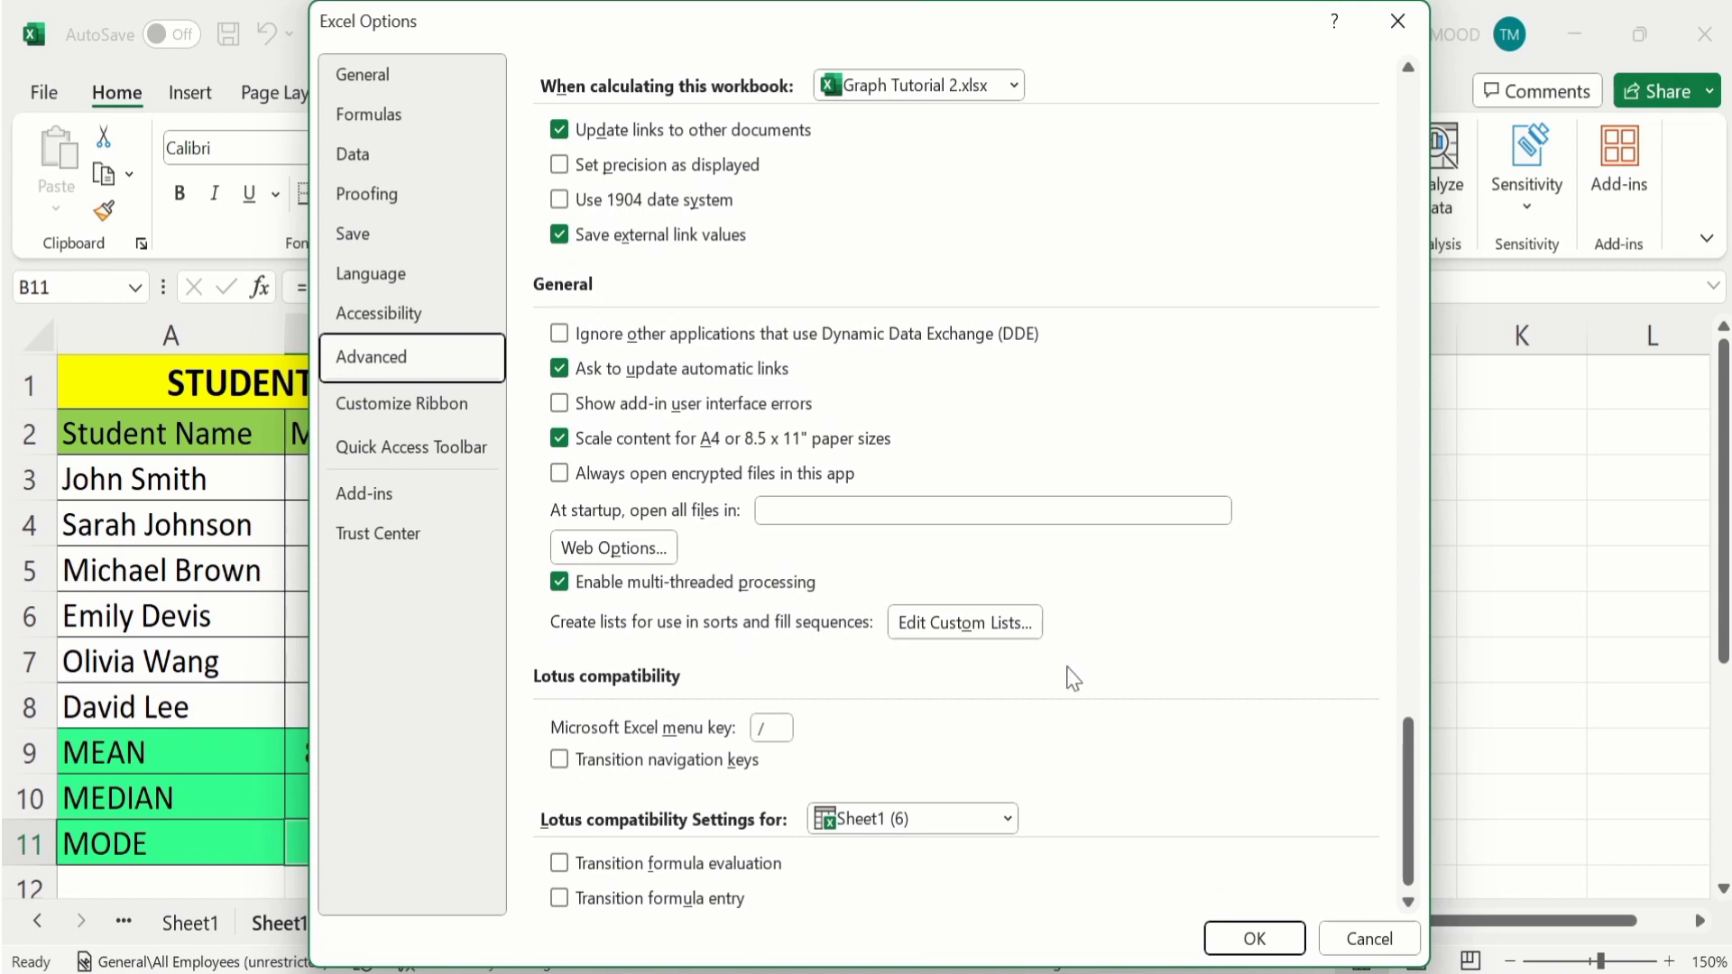
click(964, 623)
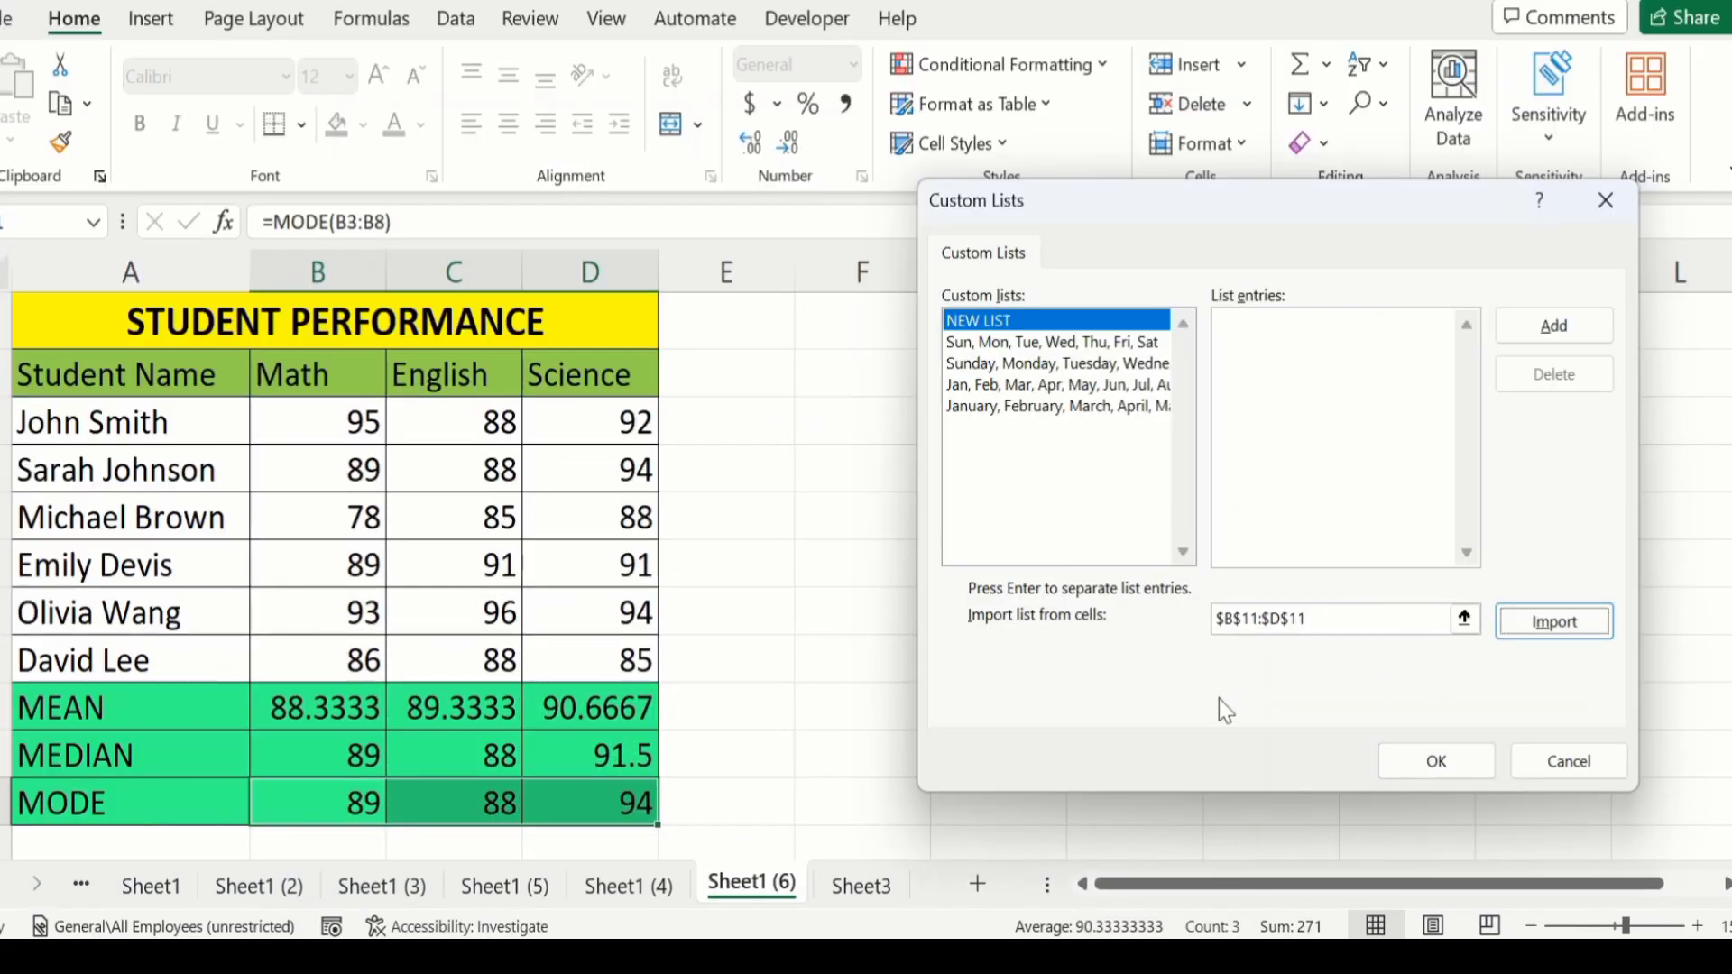
Step: Import the student names in A3:A8 as a new custom list and accept the custom lists and Excel options
click(1465, 620)
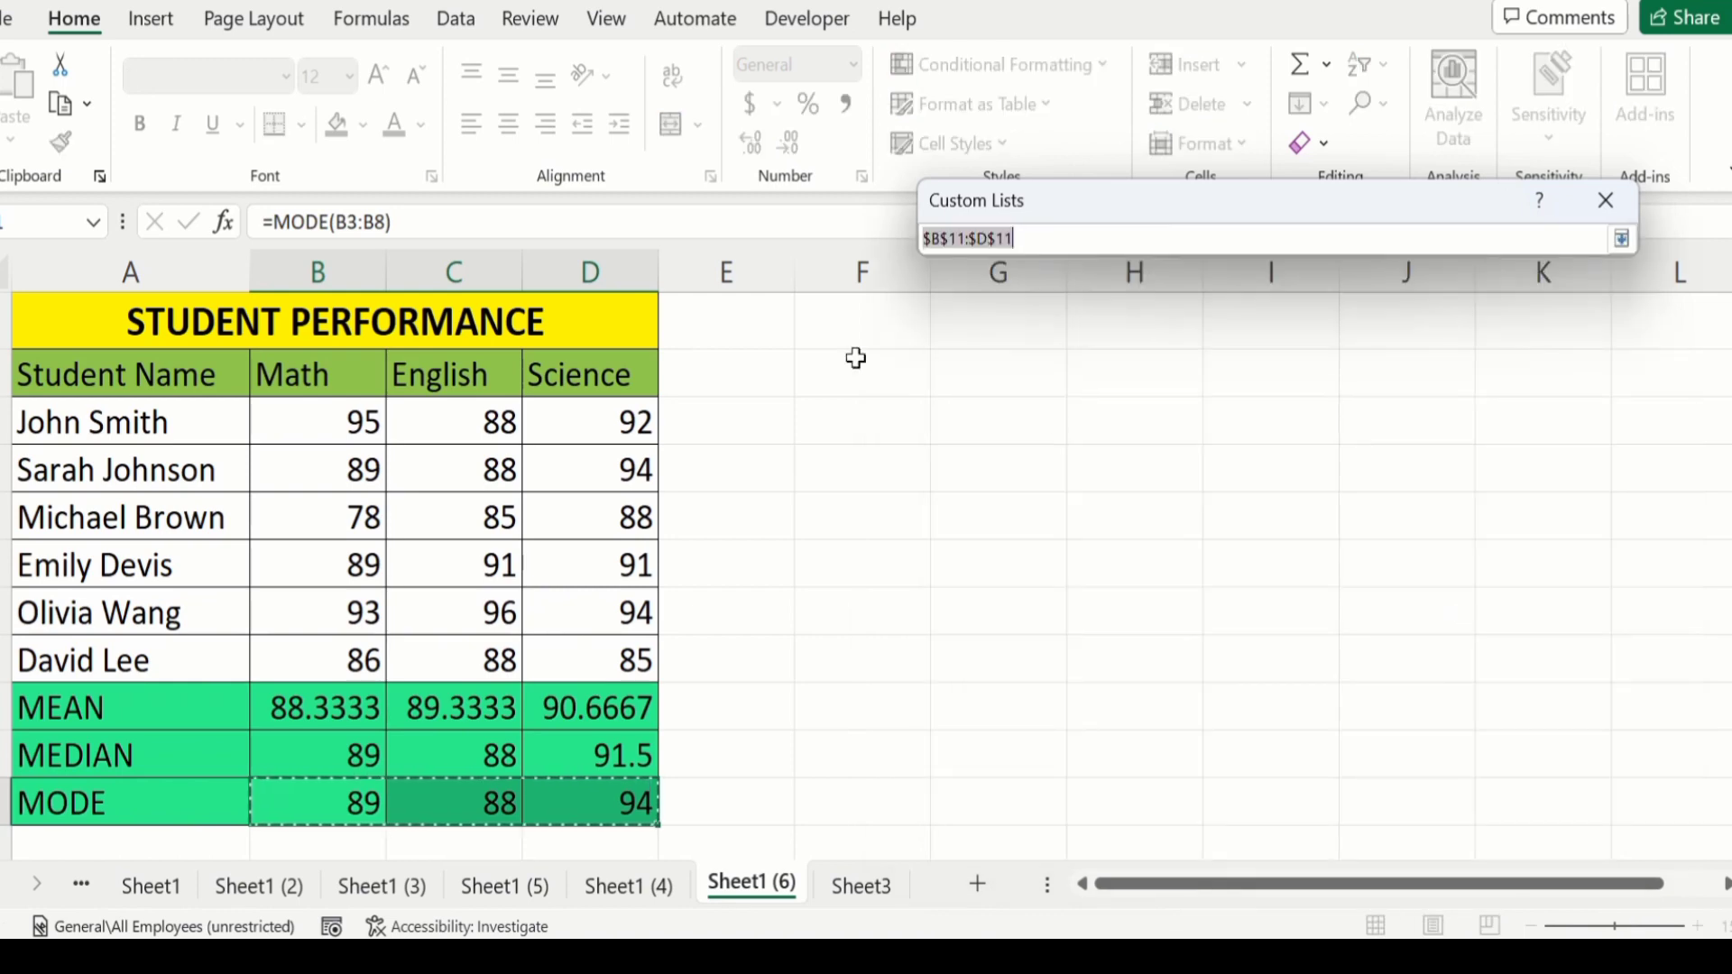
click(185, 423)
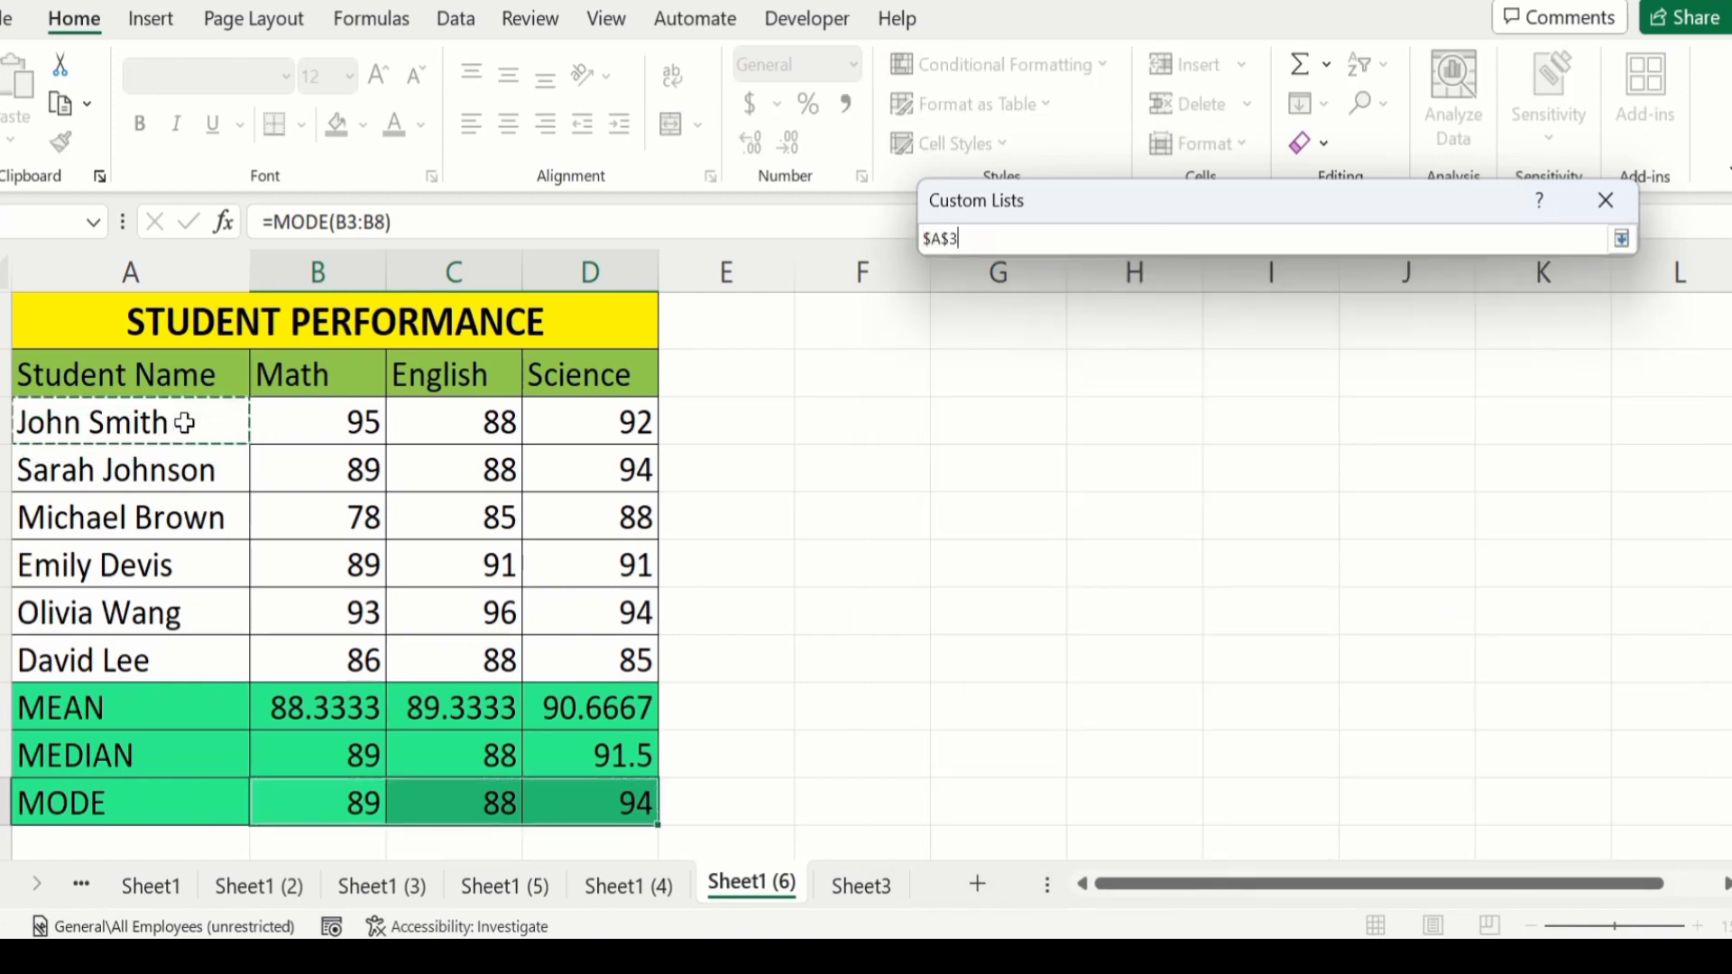
drag(185, 423, 168, 636)
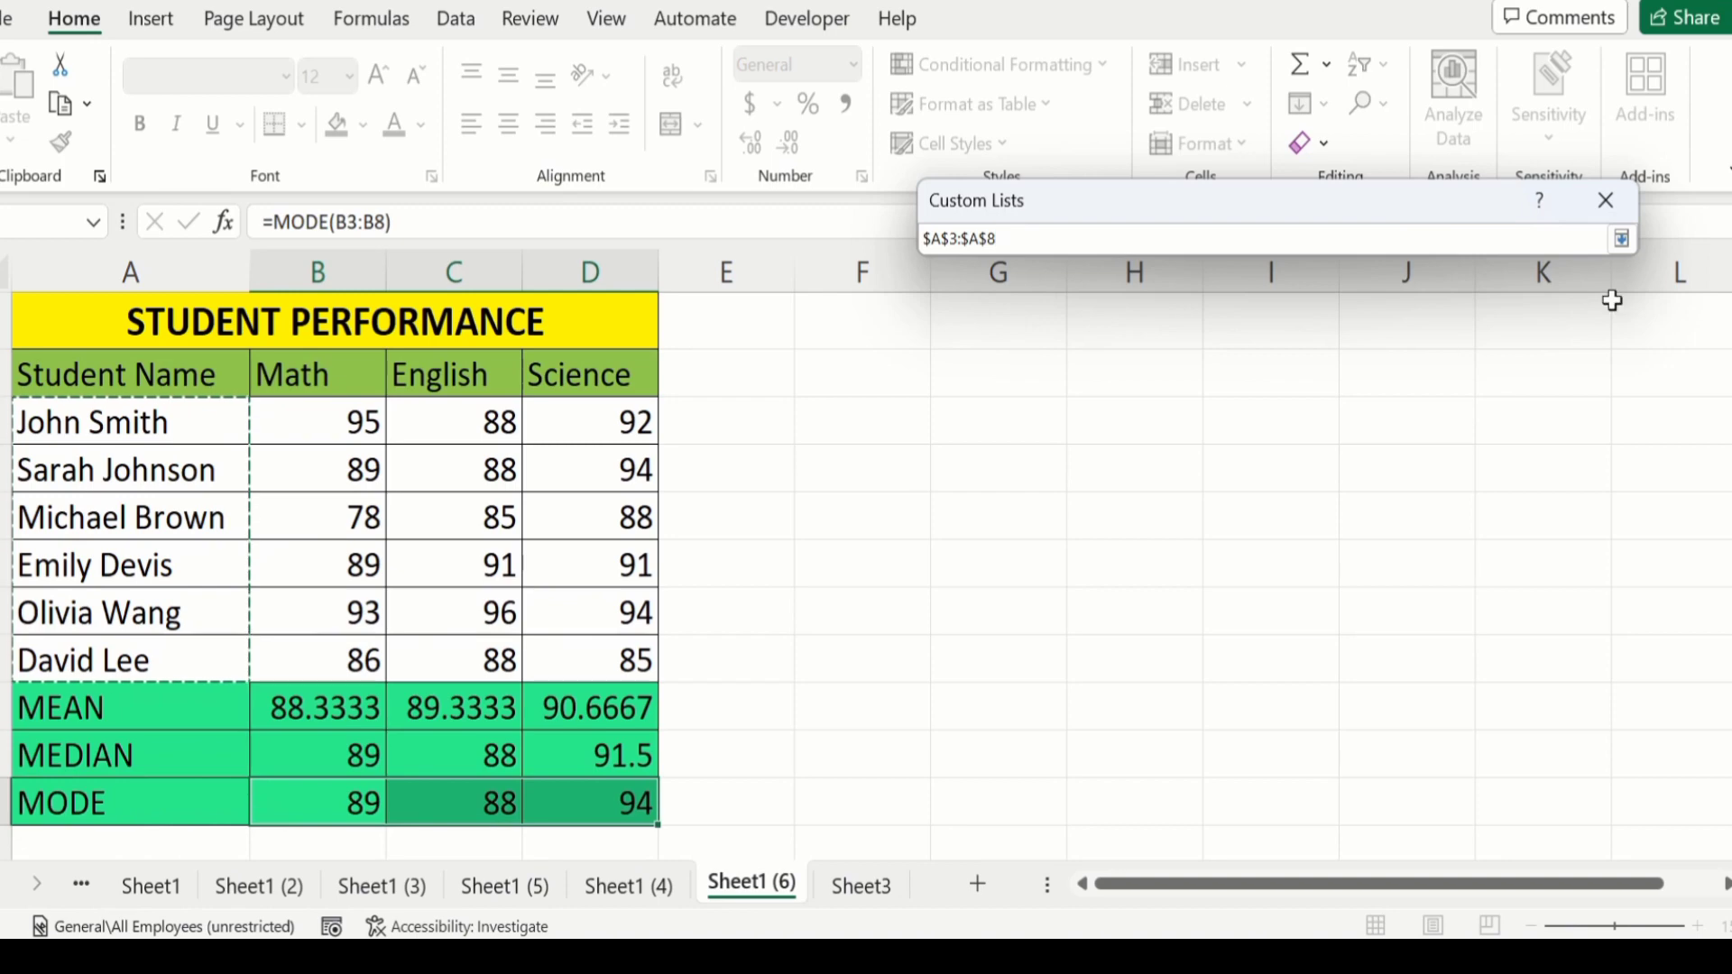
click(1622, 238)
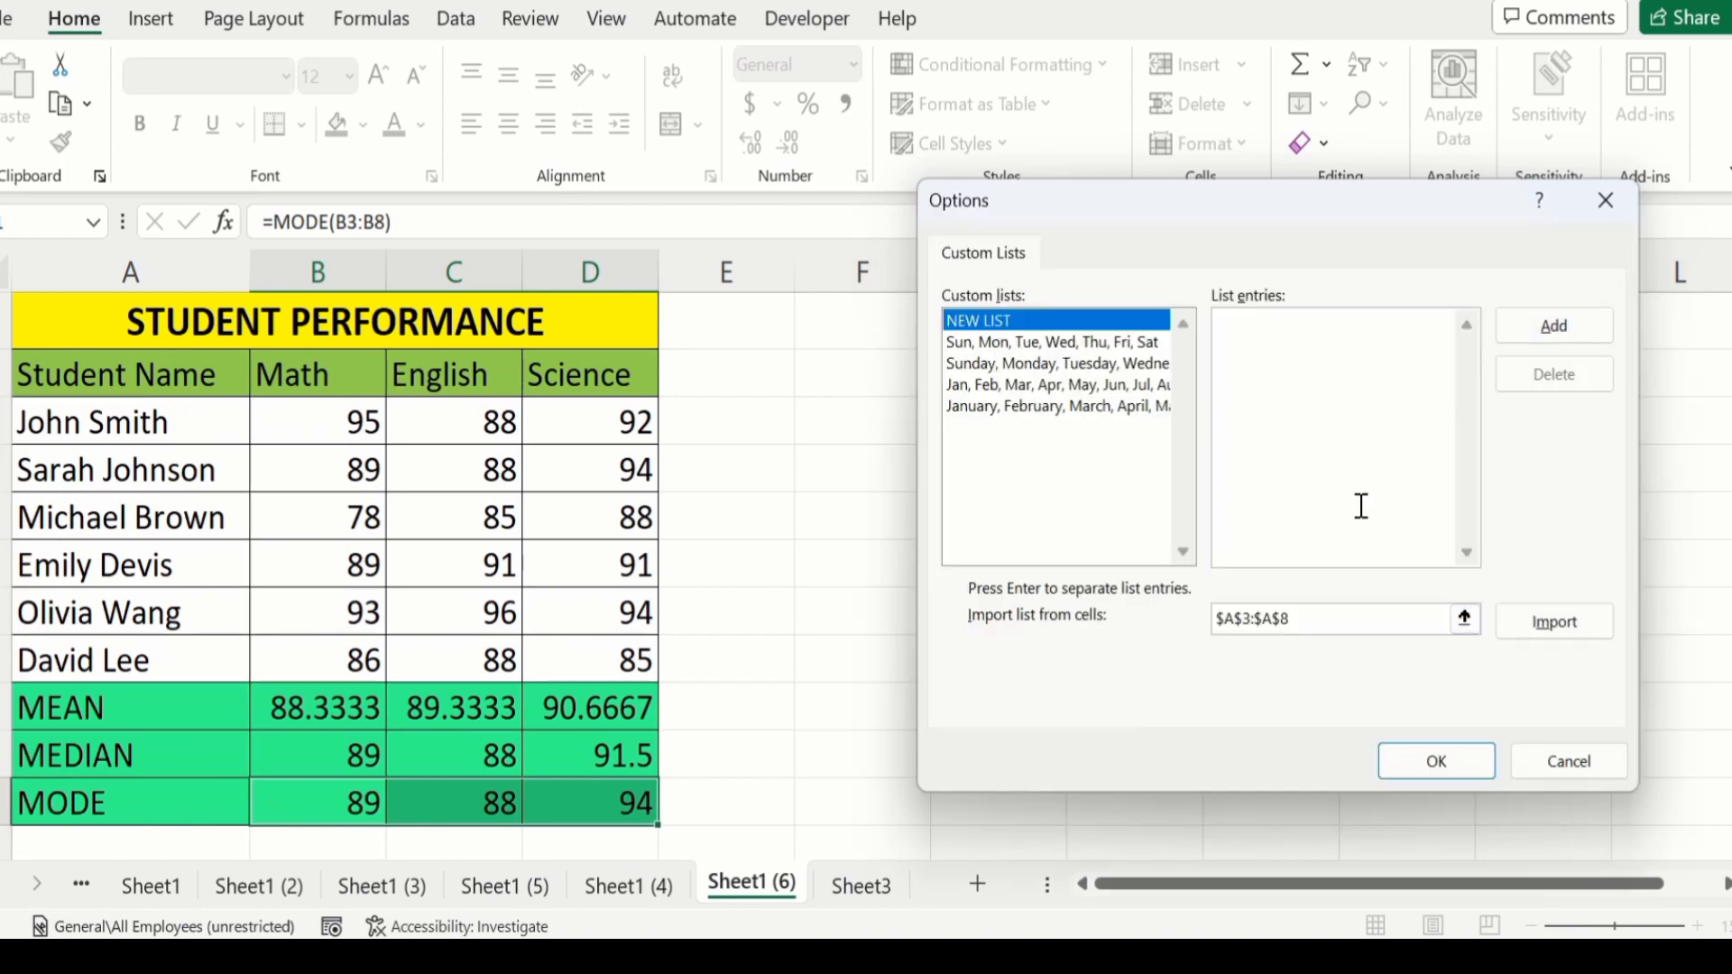
click(1558, 624)
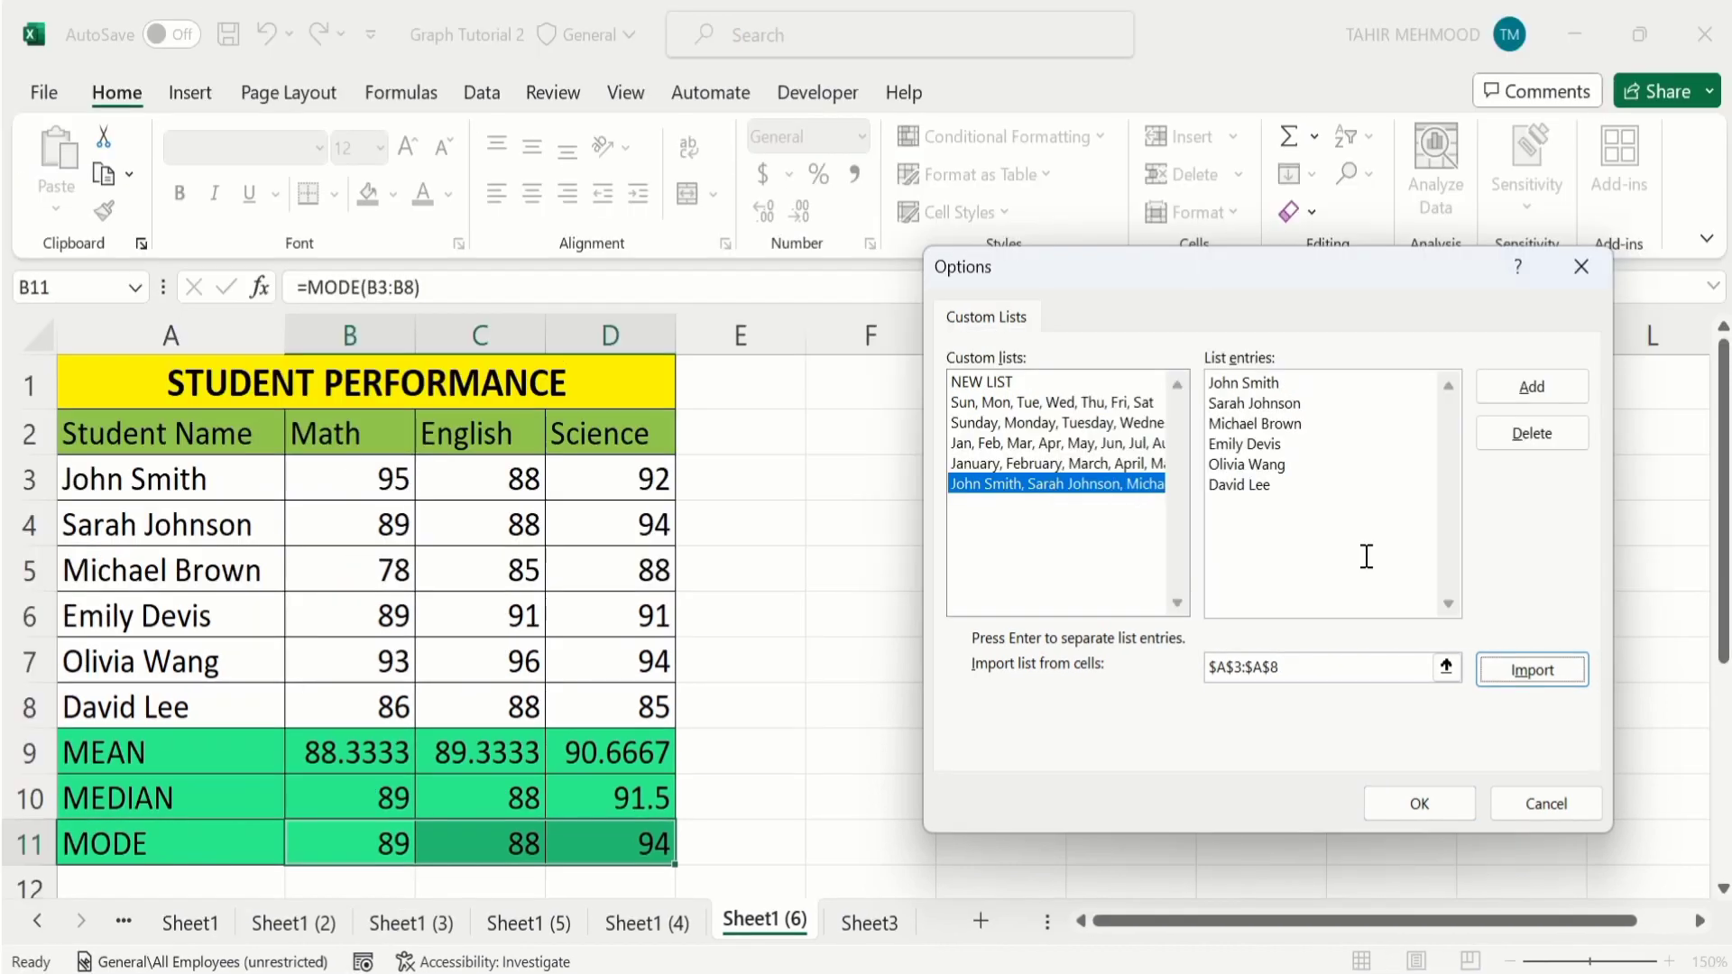
click(1412, 805)
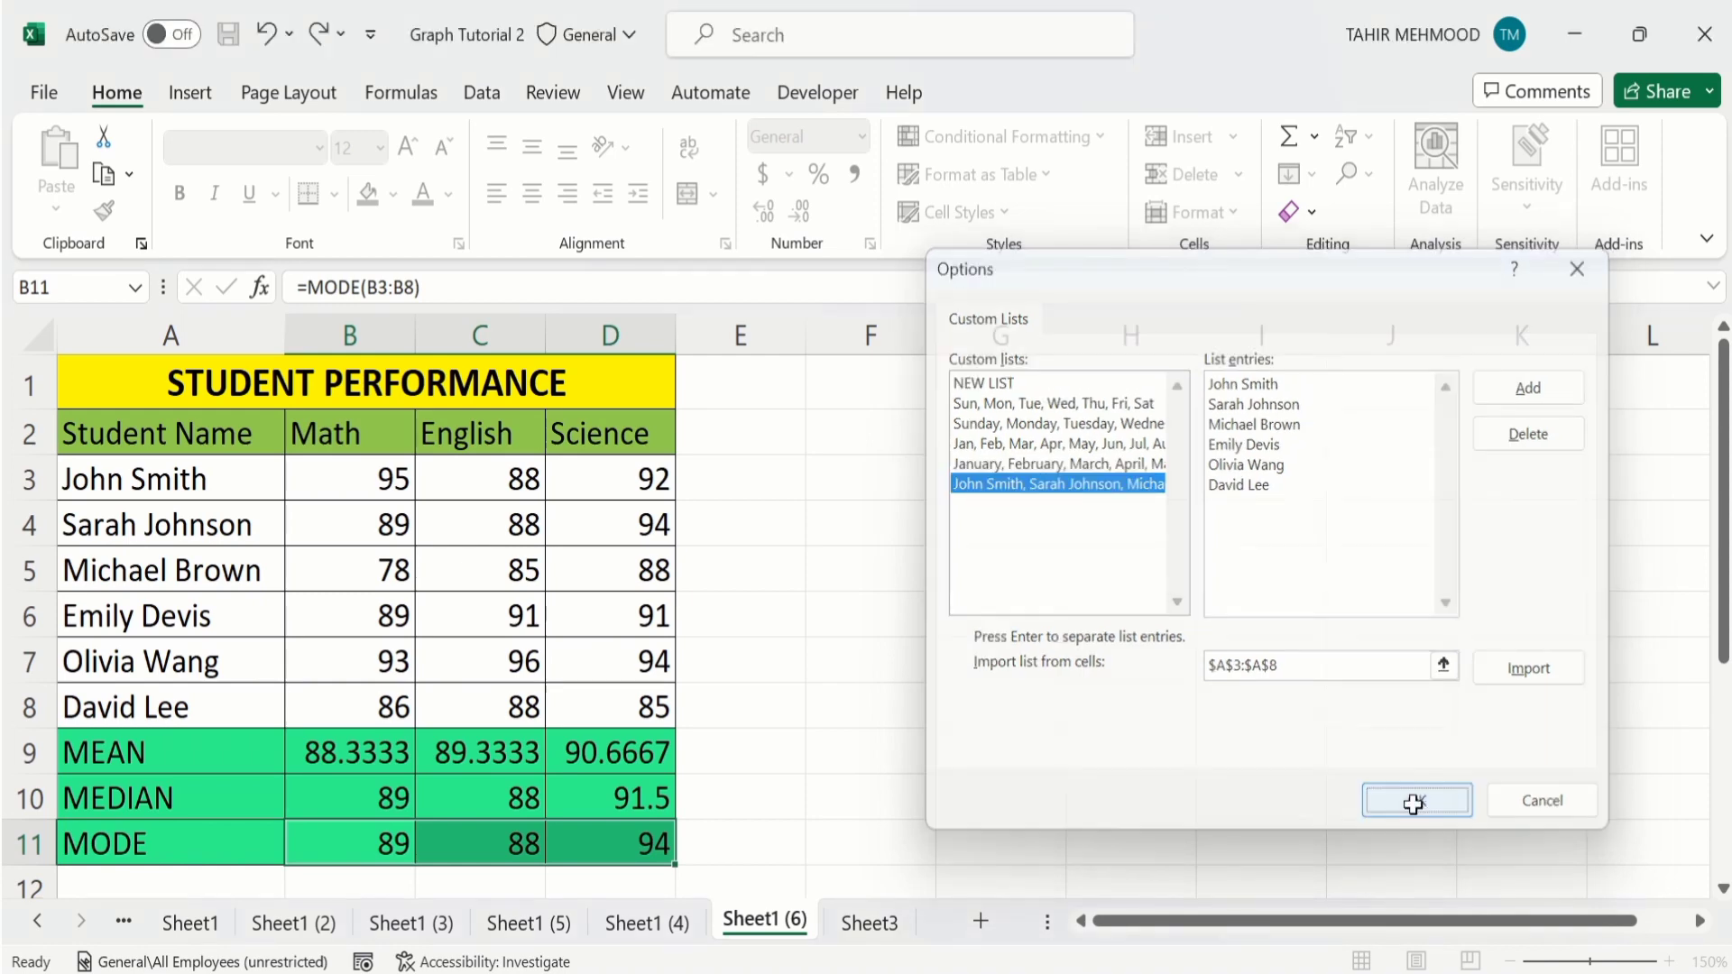
click(1261, 931)
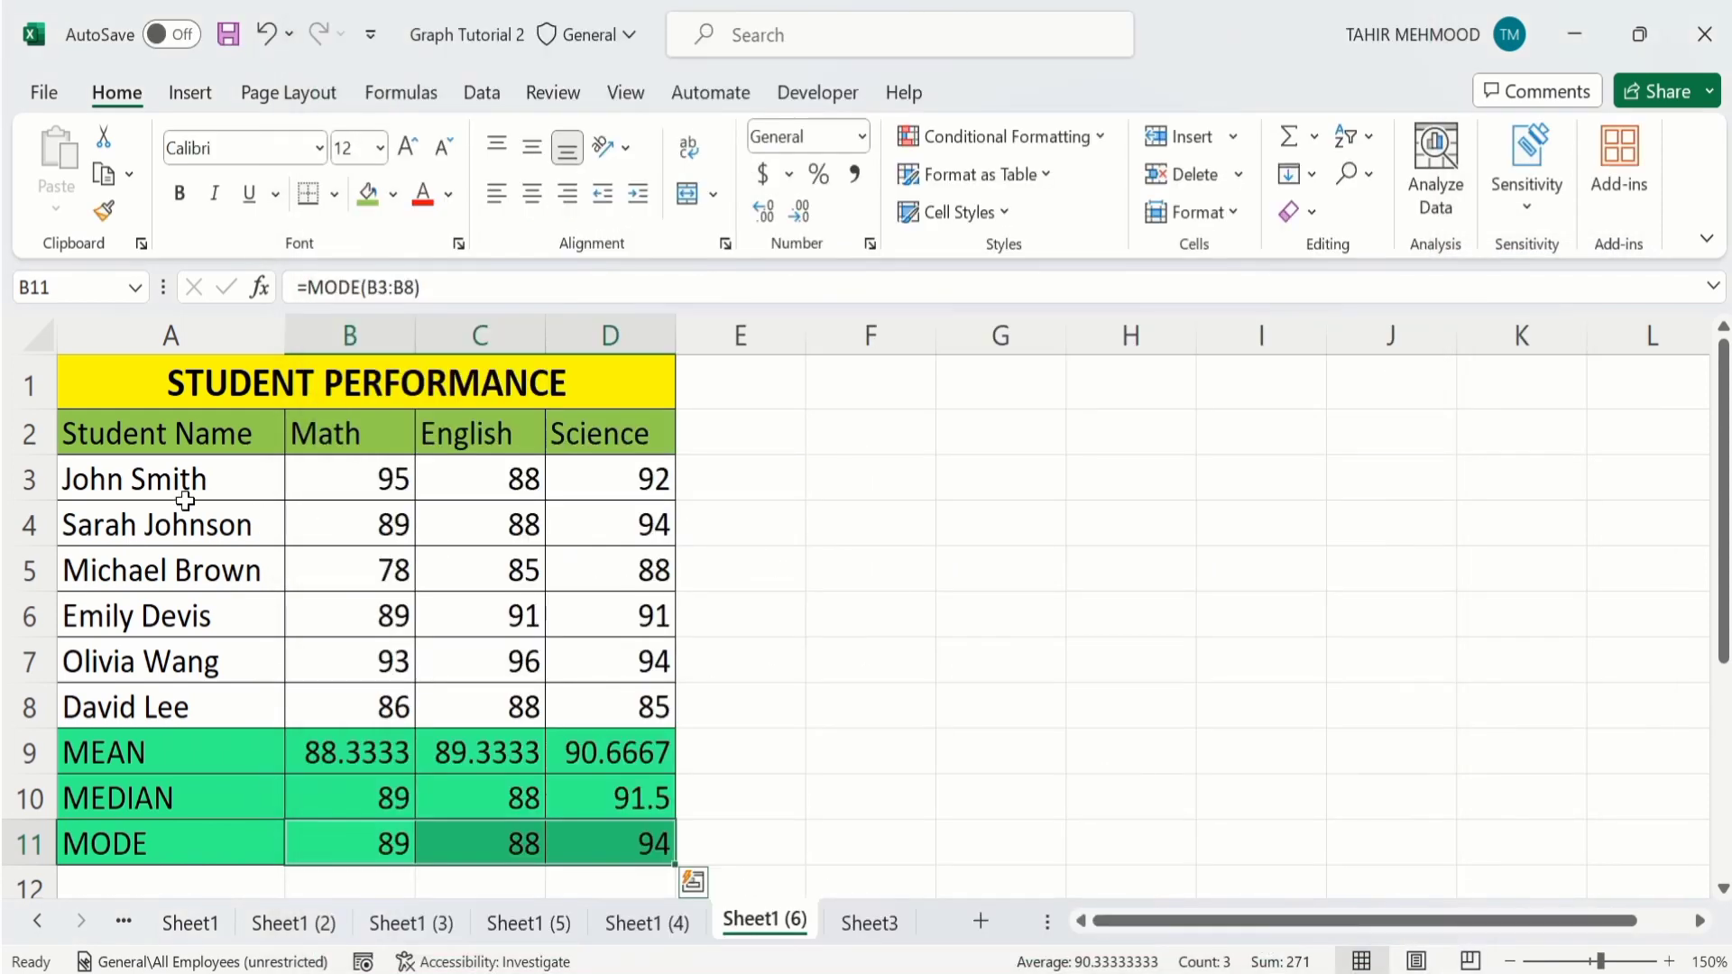
Step: Enter the imported list's first student name in G3 and fill the series down to G7
click(990, 483)
text(J)
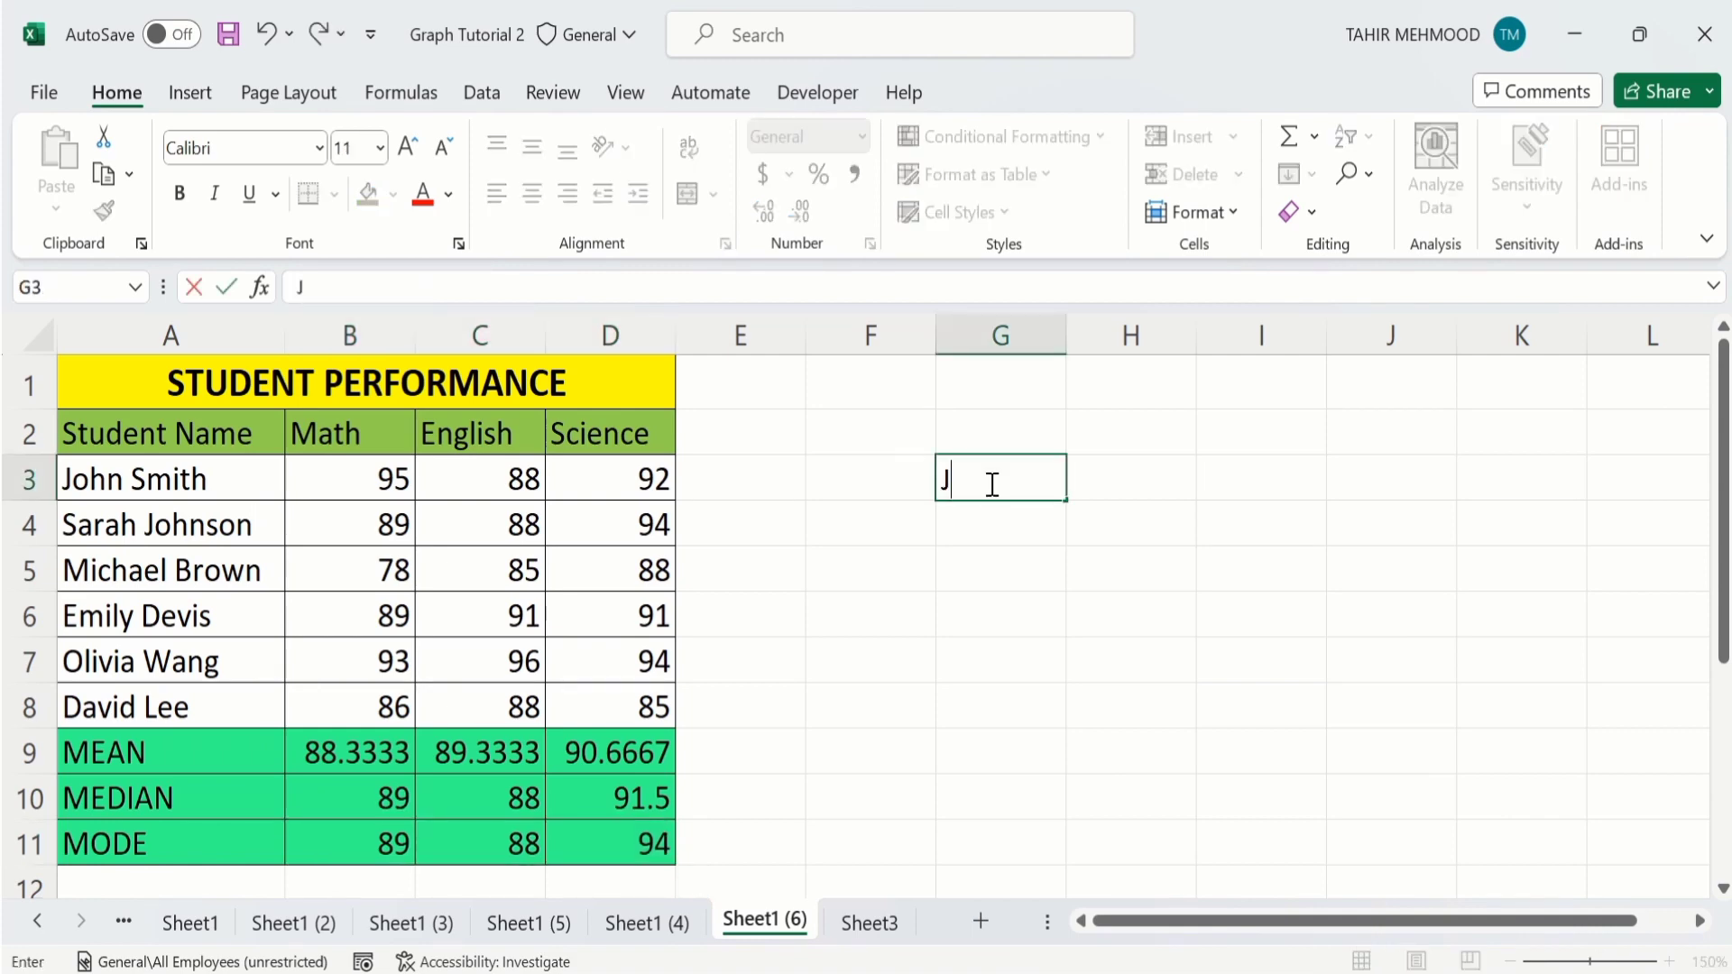
text(ohn smit)
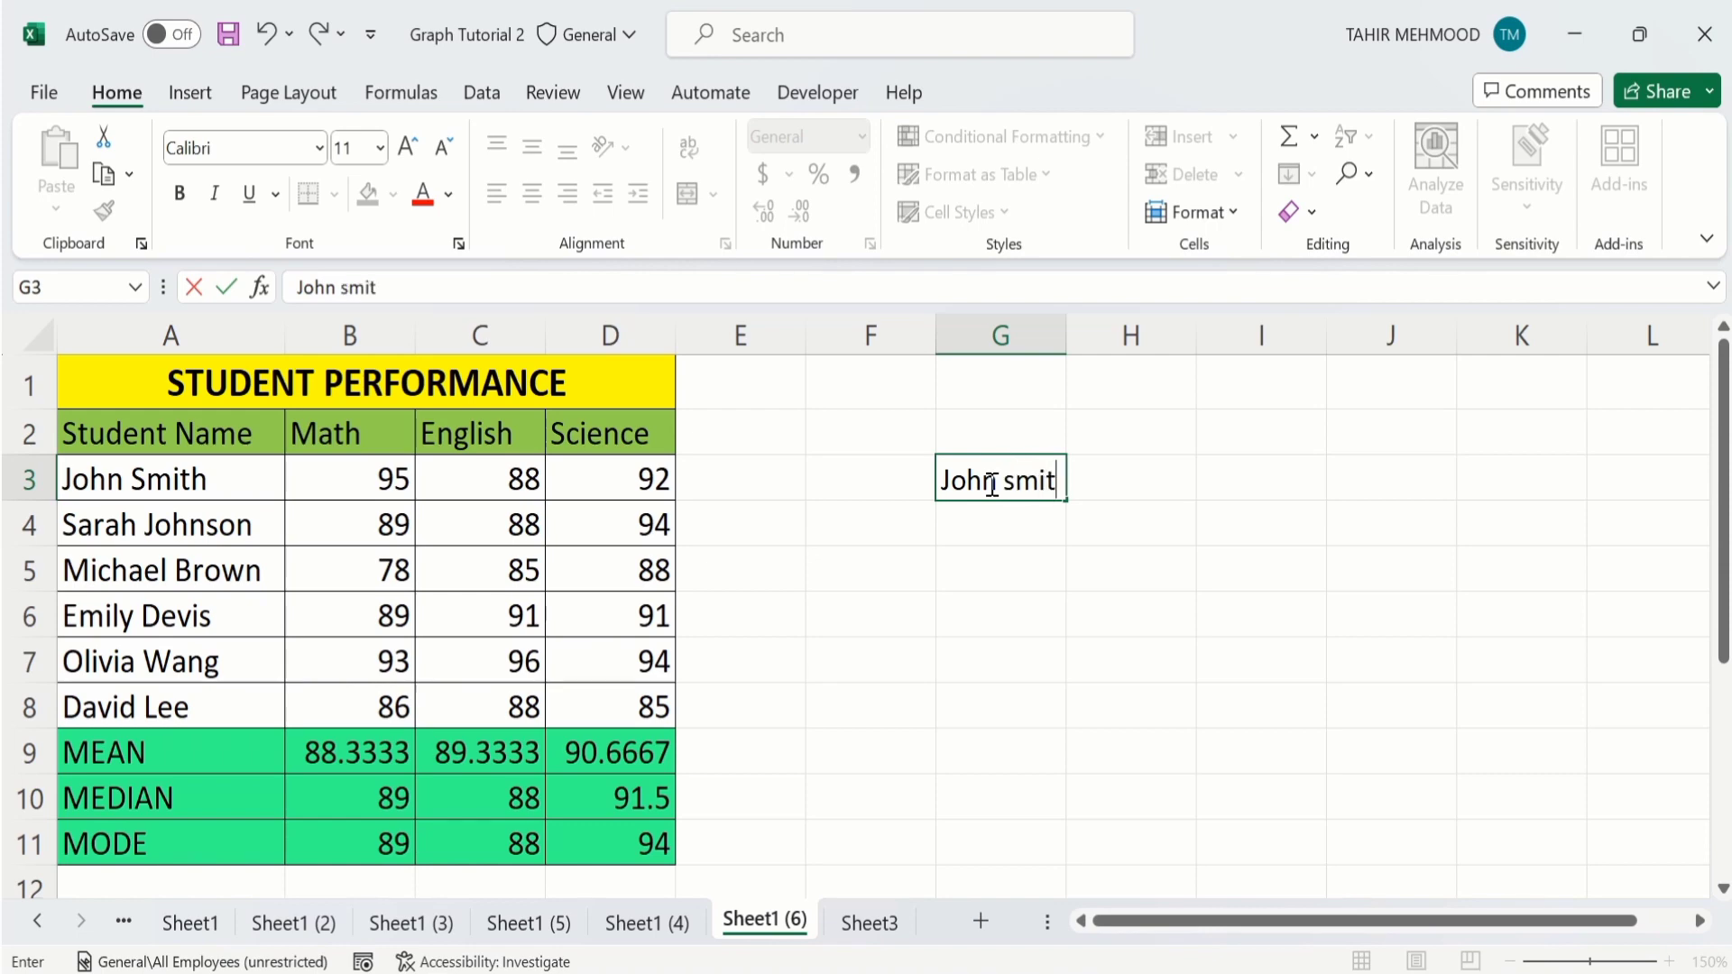
text(h)
key(Return)
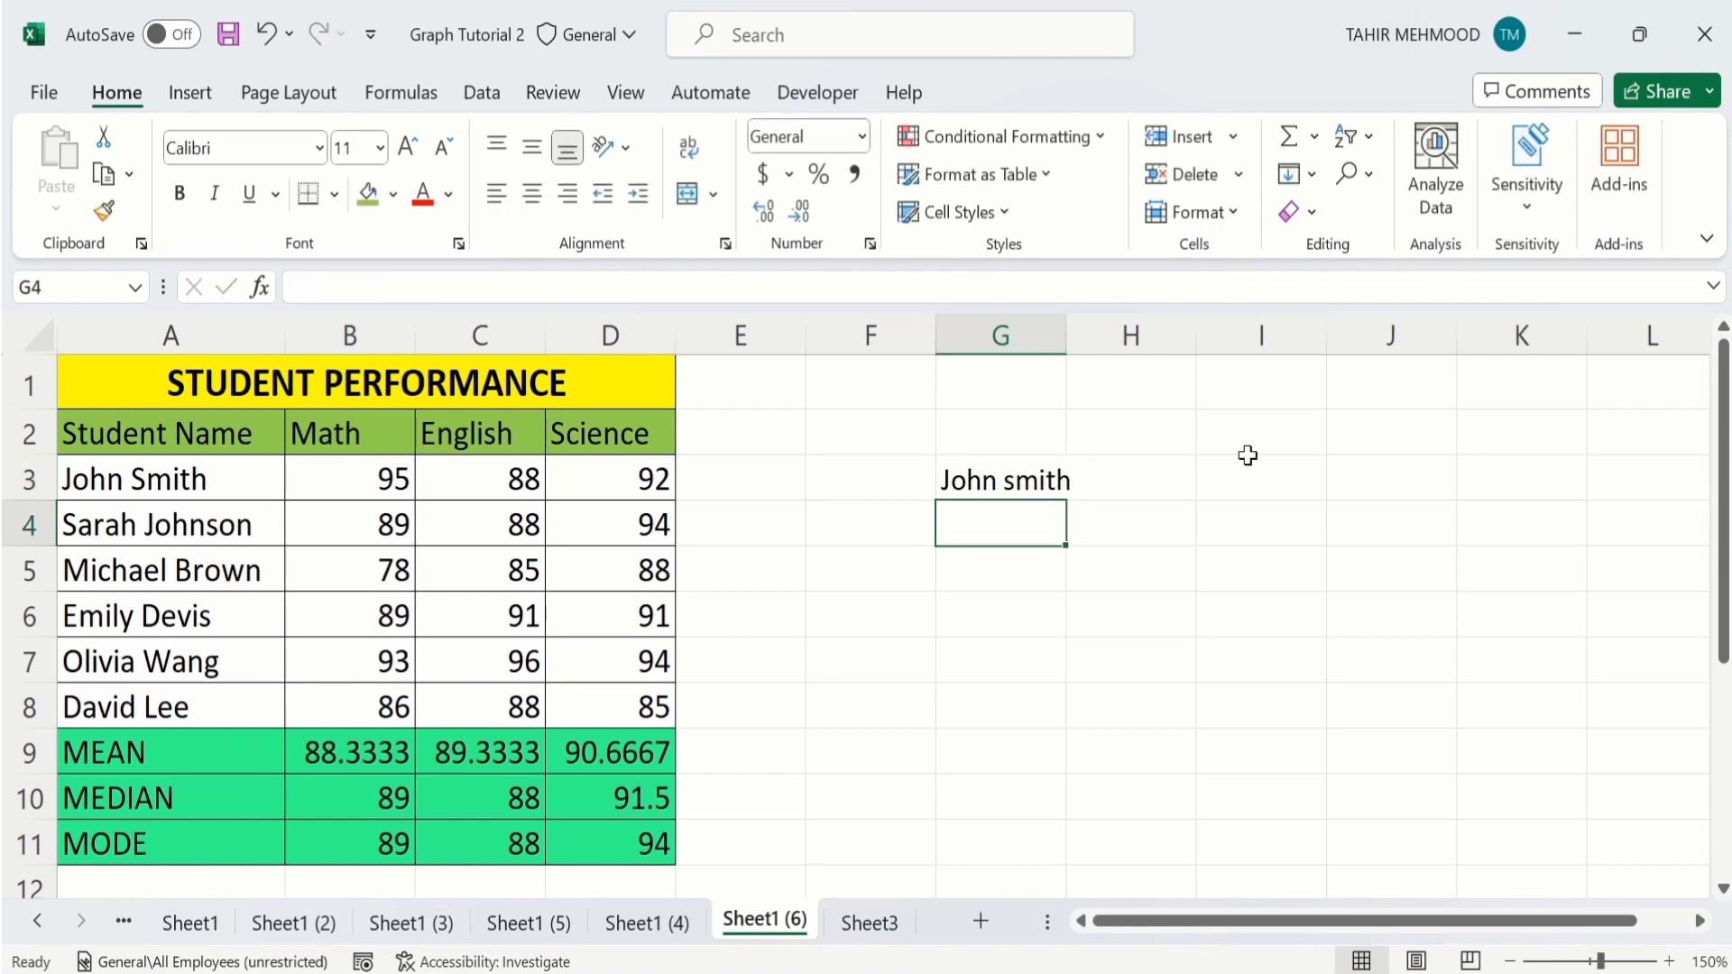
click(1028, 479)
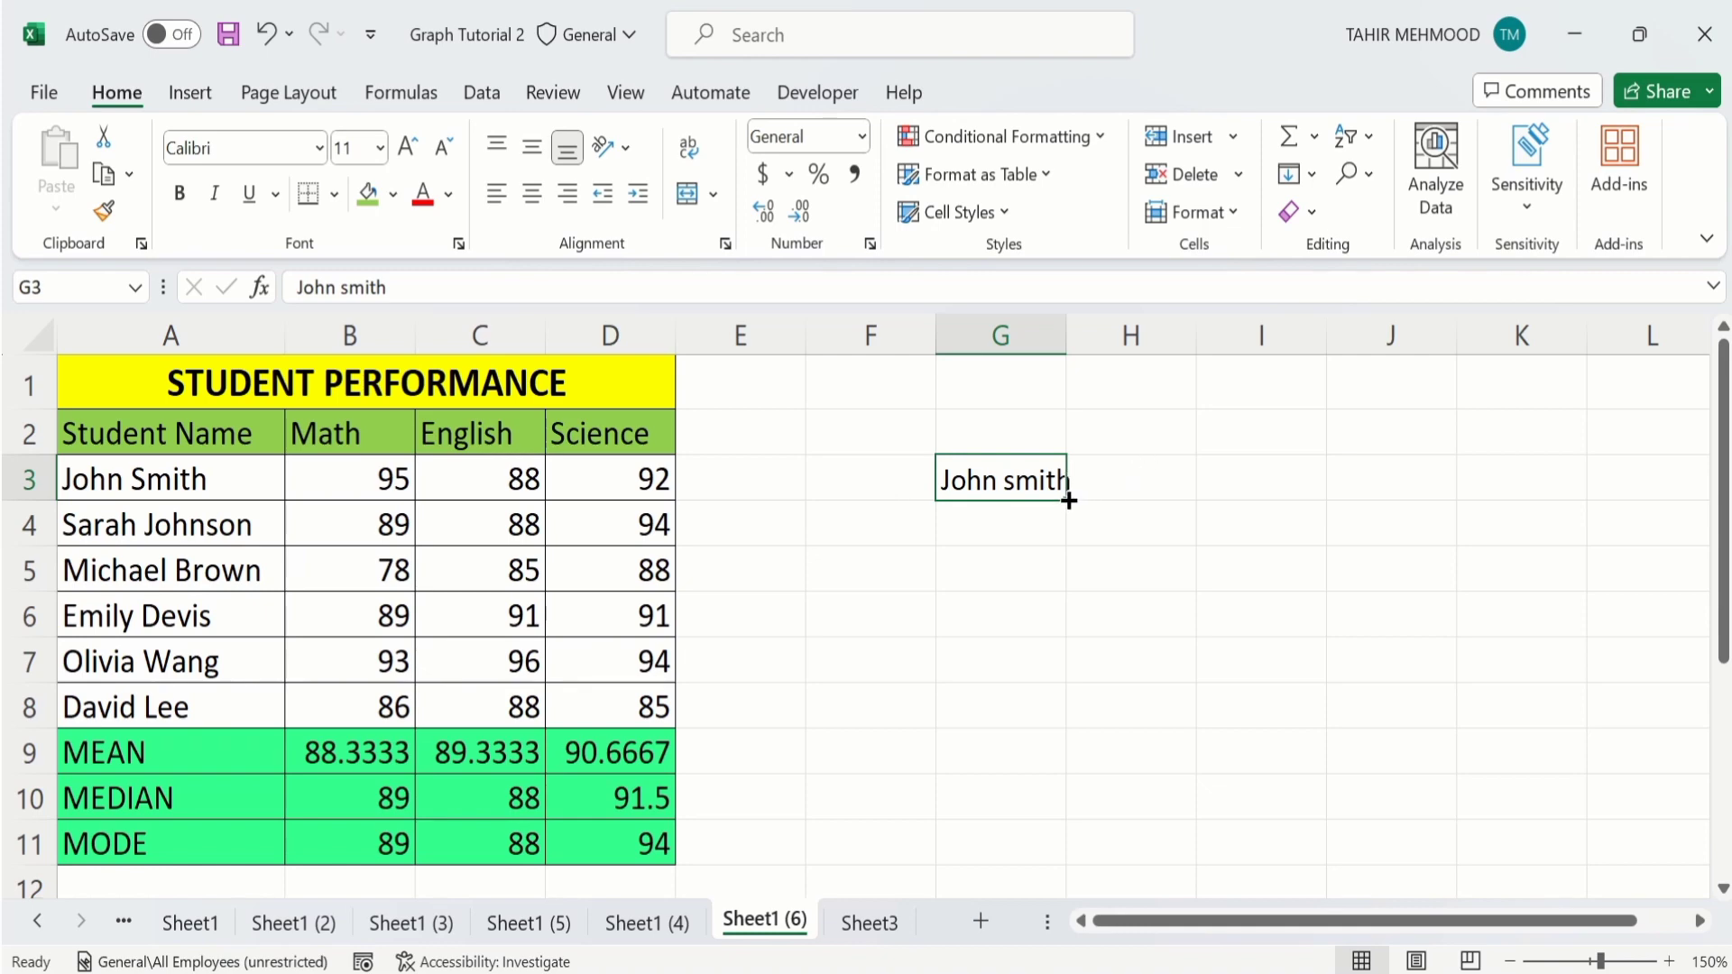
drag(1068, 501, 1063, 663)
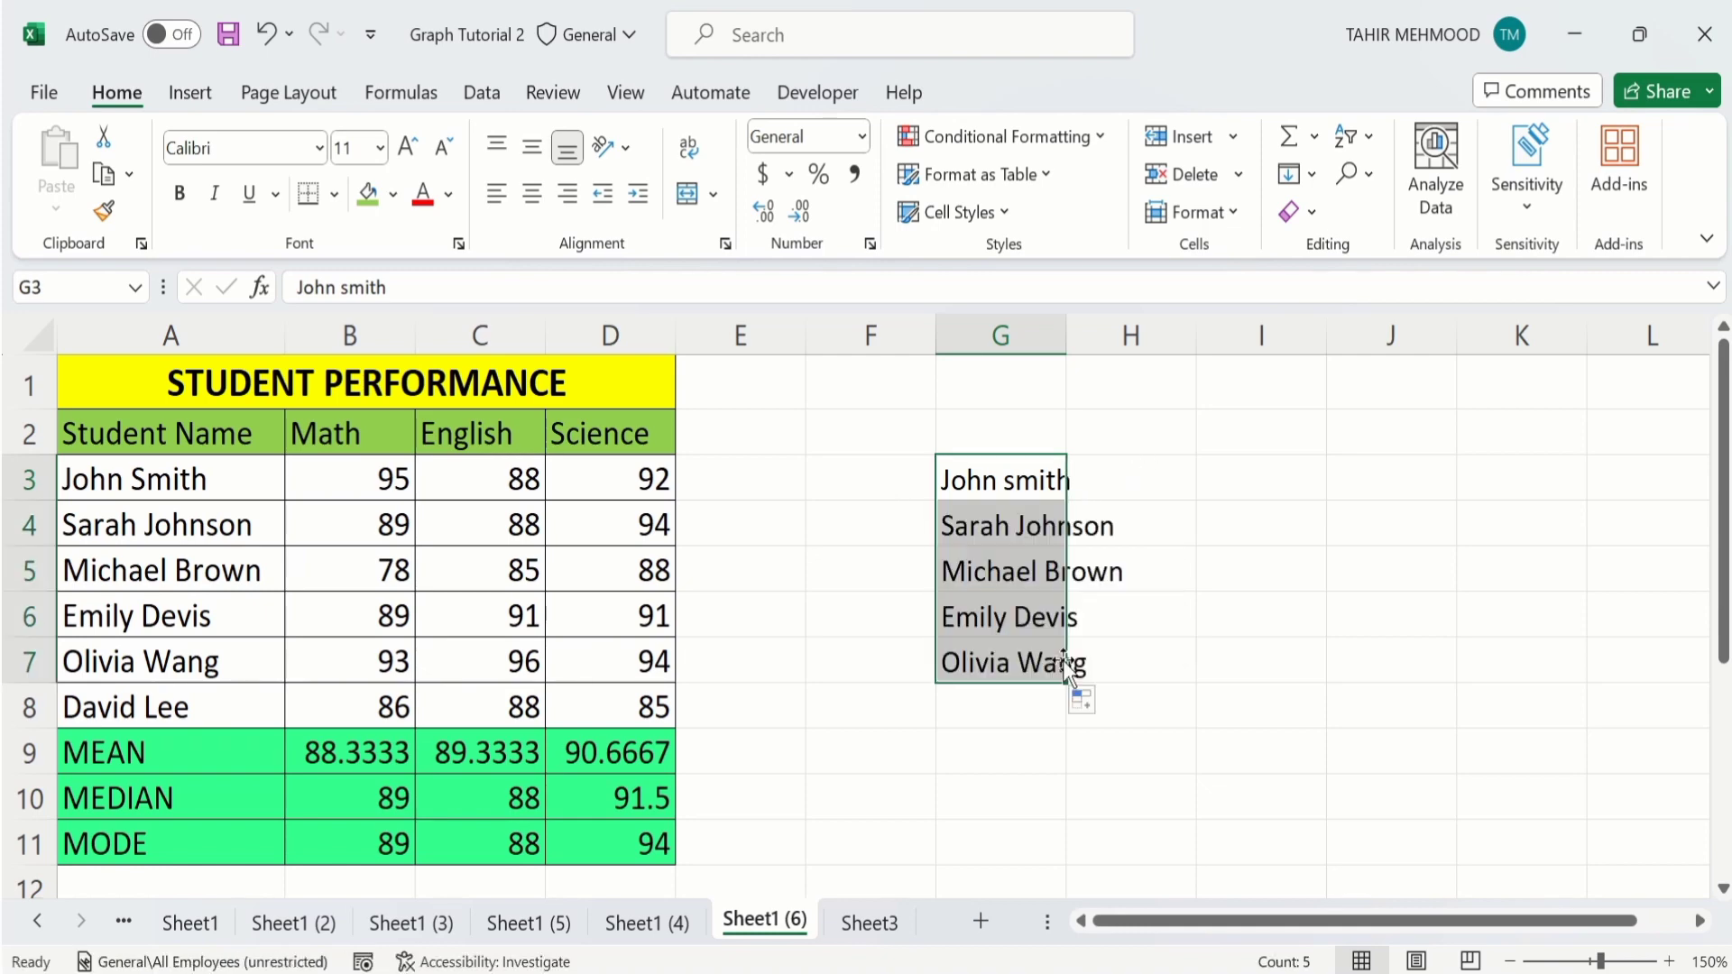